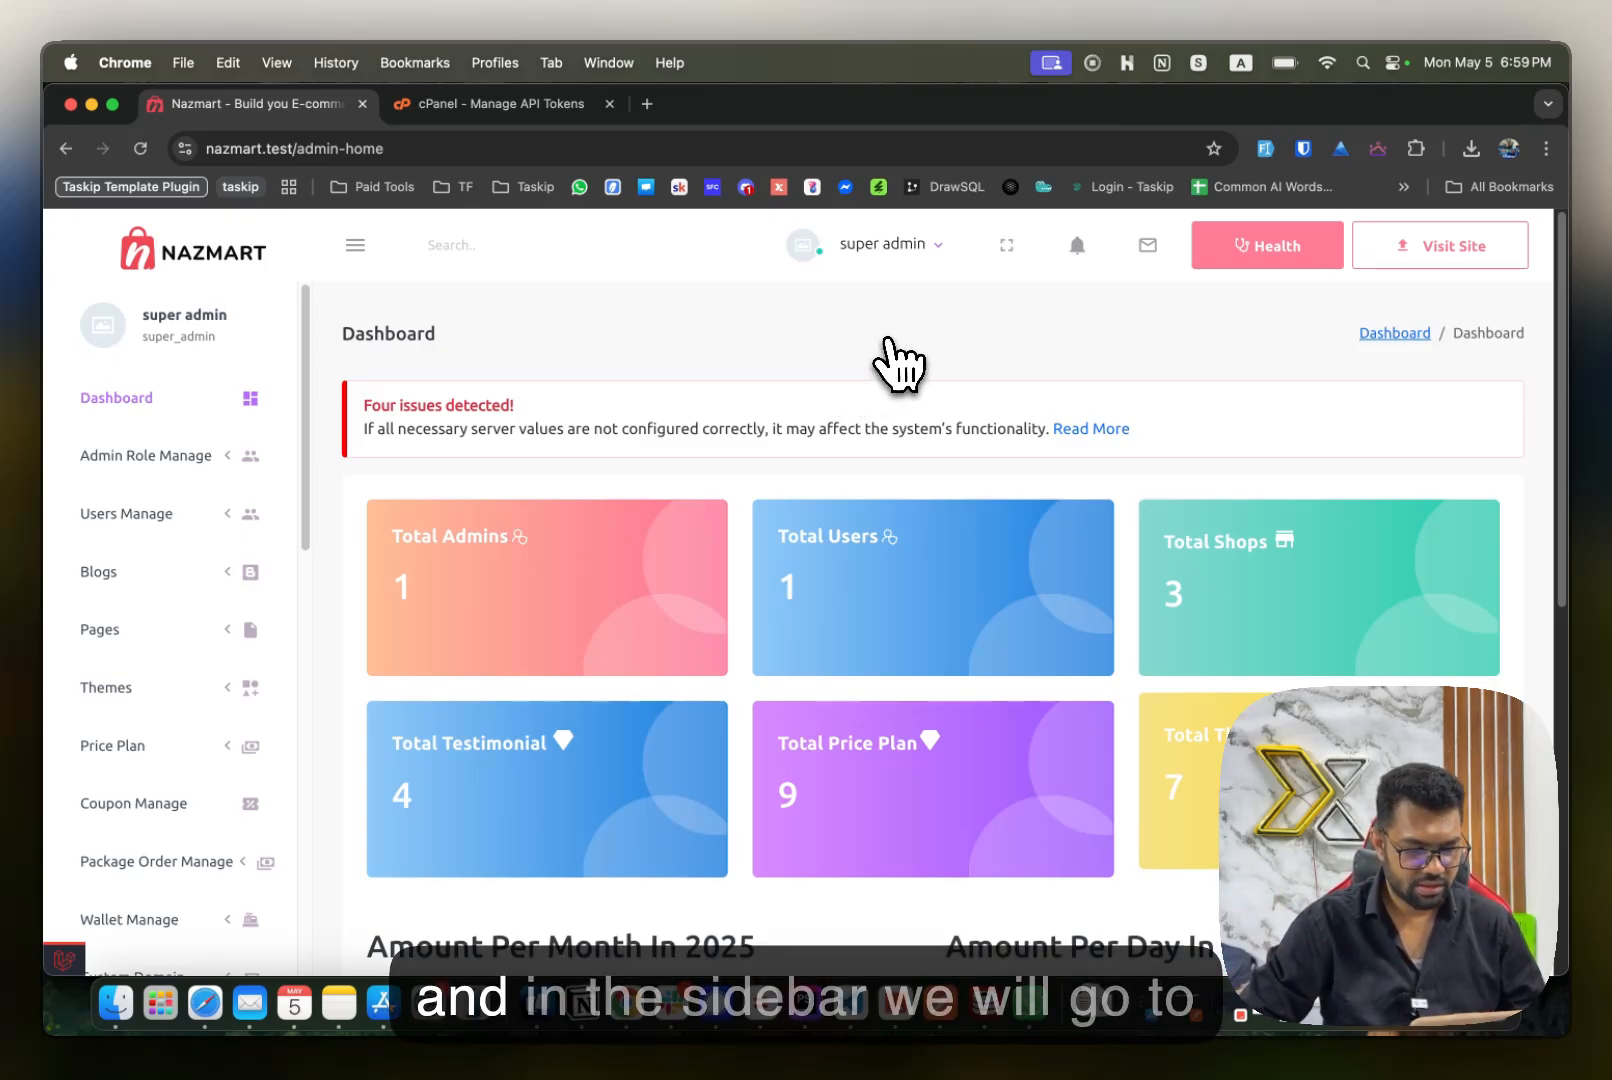
Open the Cpanel Automation settings page in the Nazmart admin and look over its fields.
scroll(218, 455, down, 5)
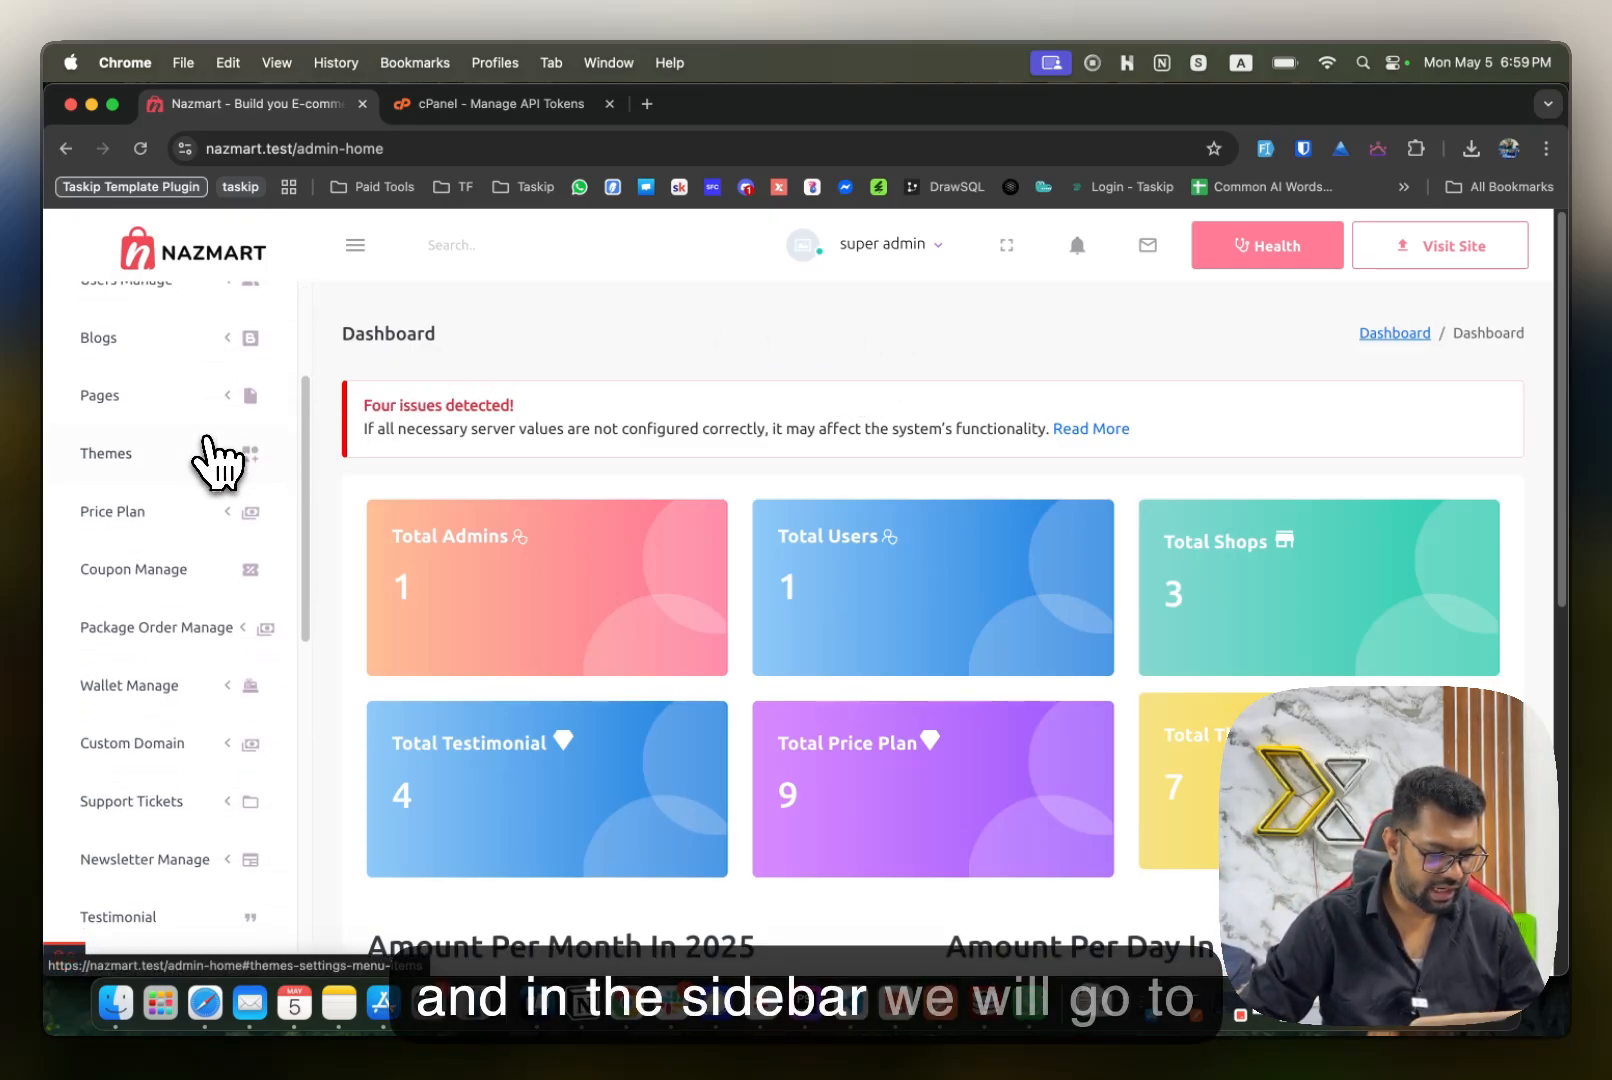
scroll(210, 470, down, 6)
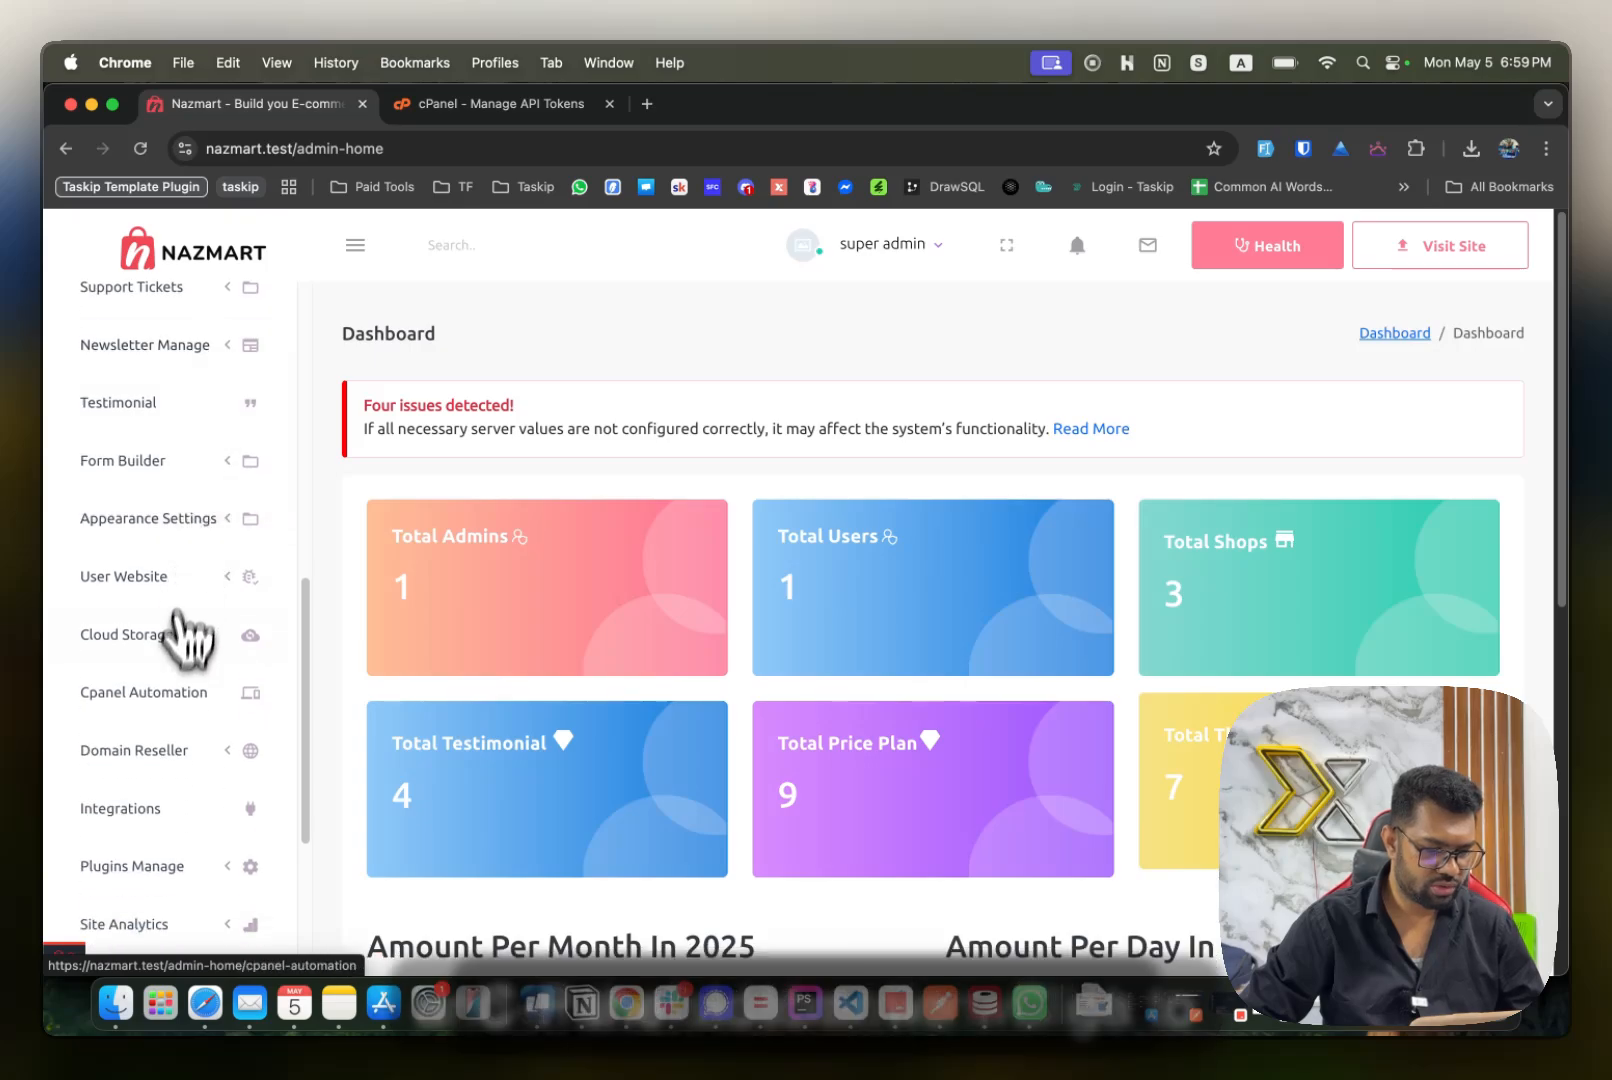
click(124, 698)
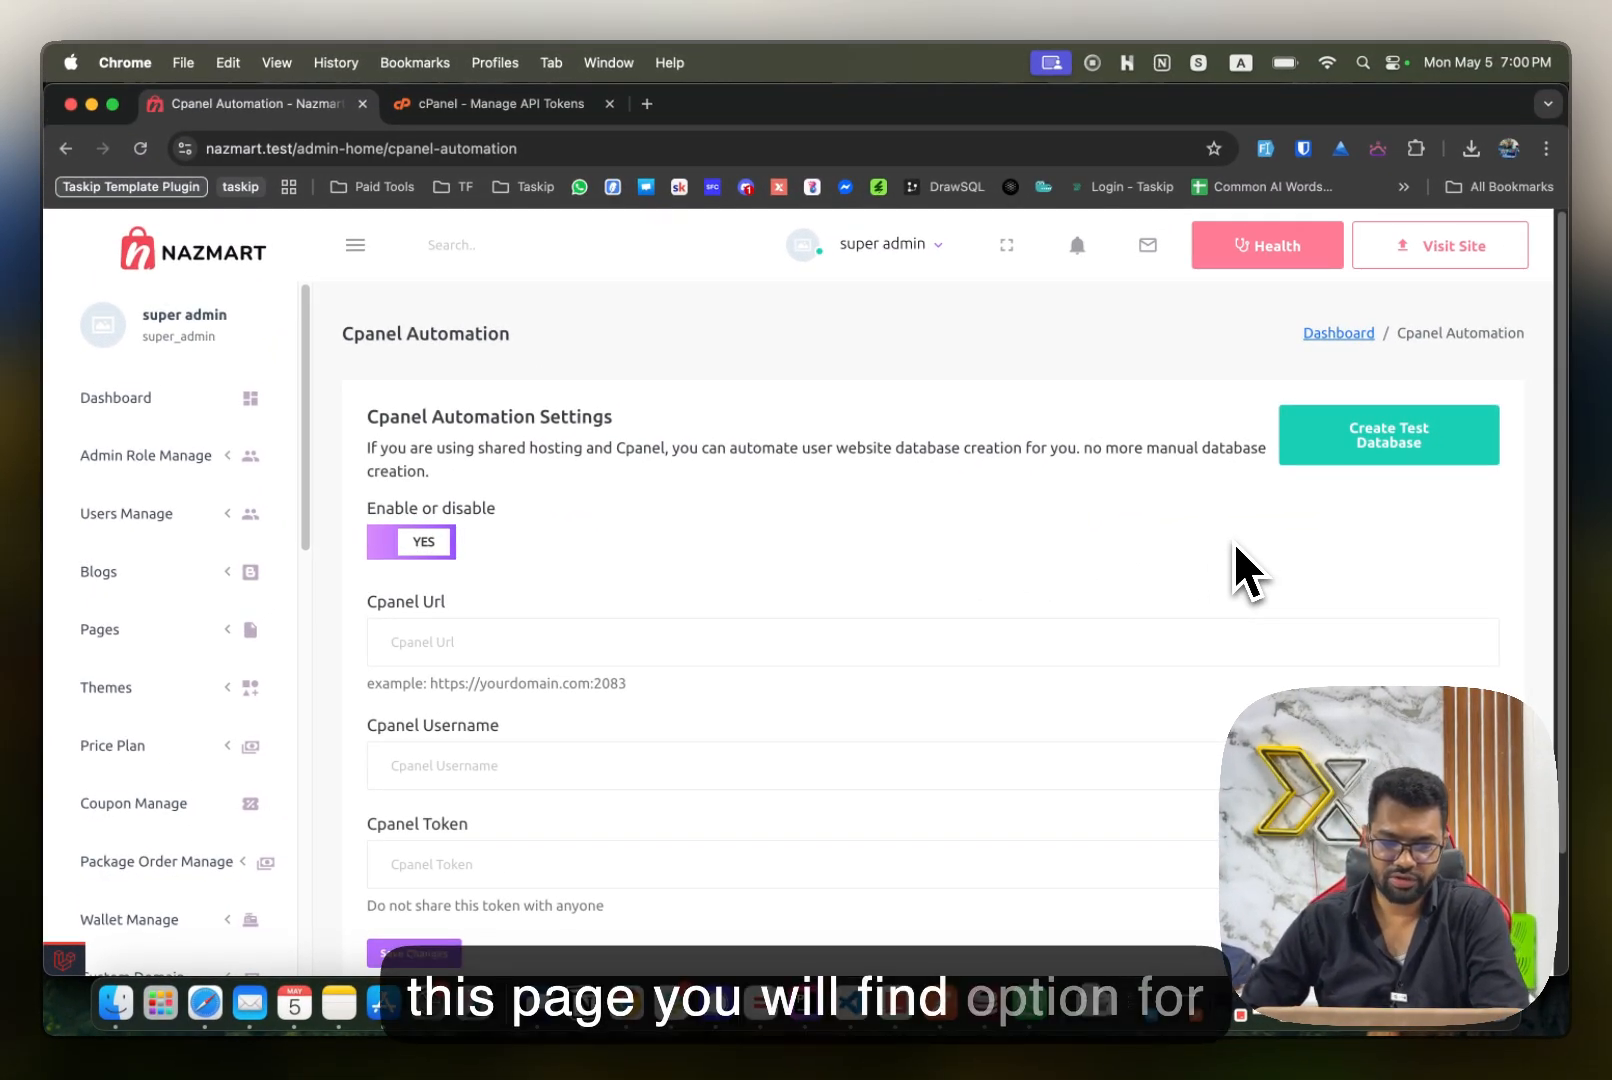
scroll(820, 520, down, 3)
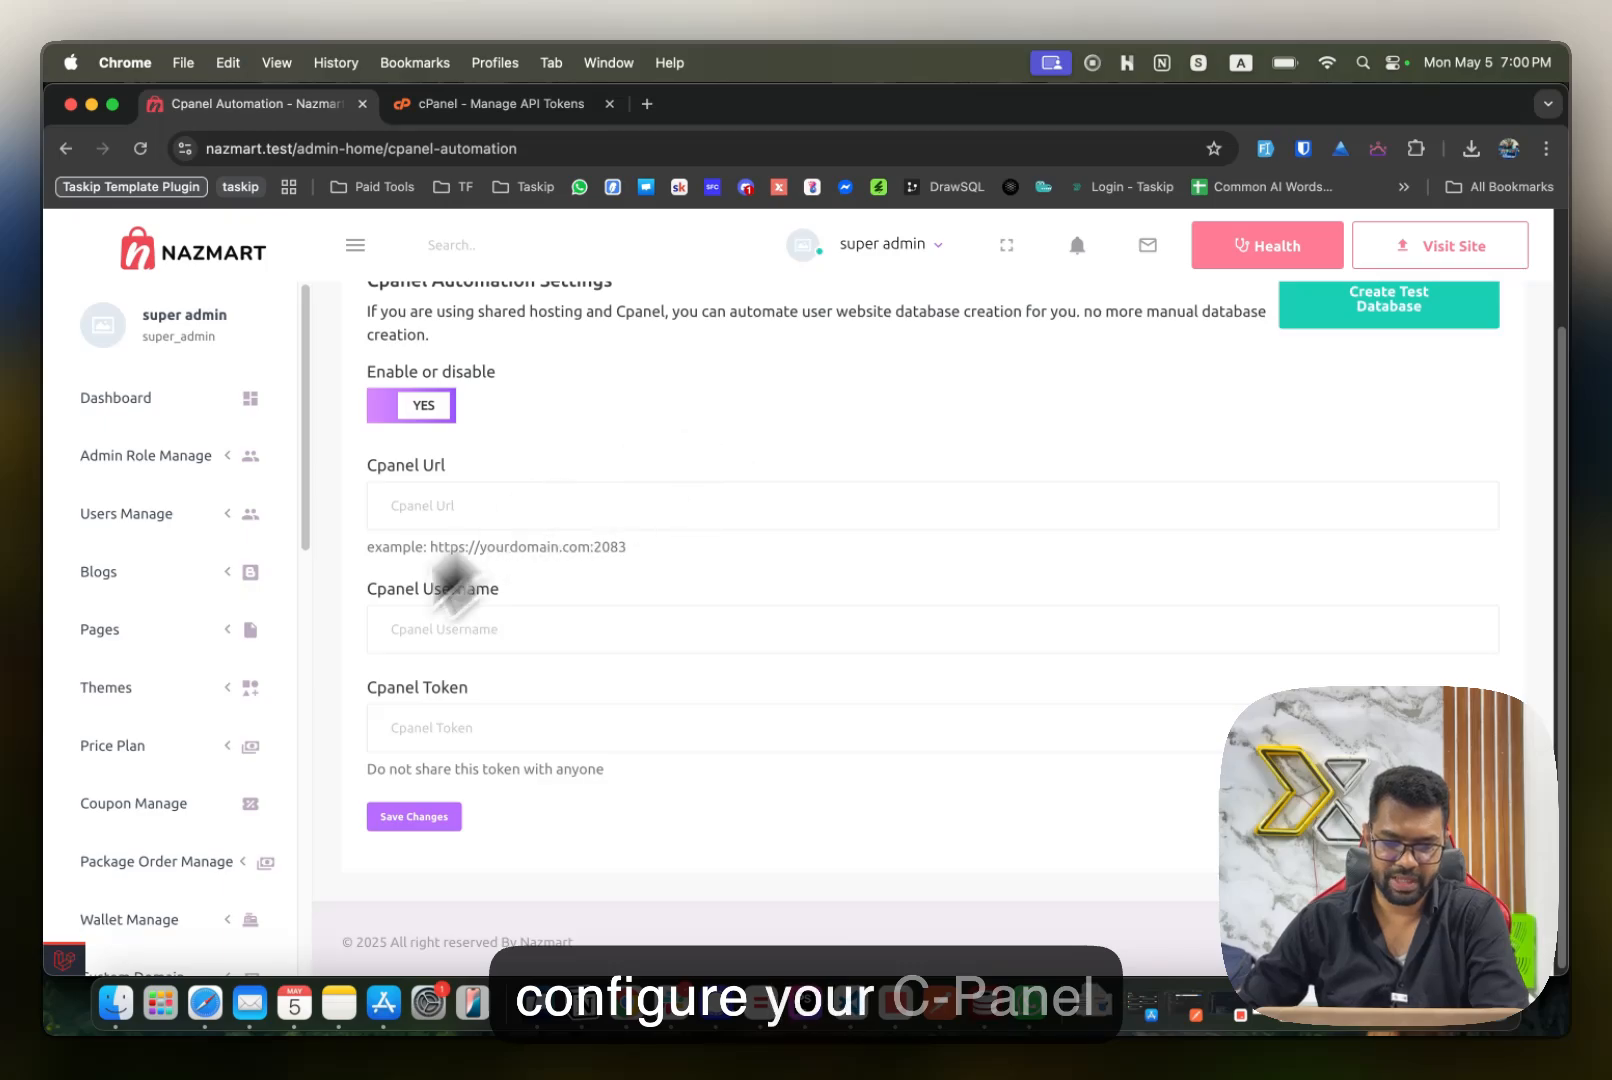
scroll(560, 680, up, 2)
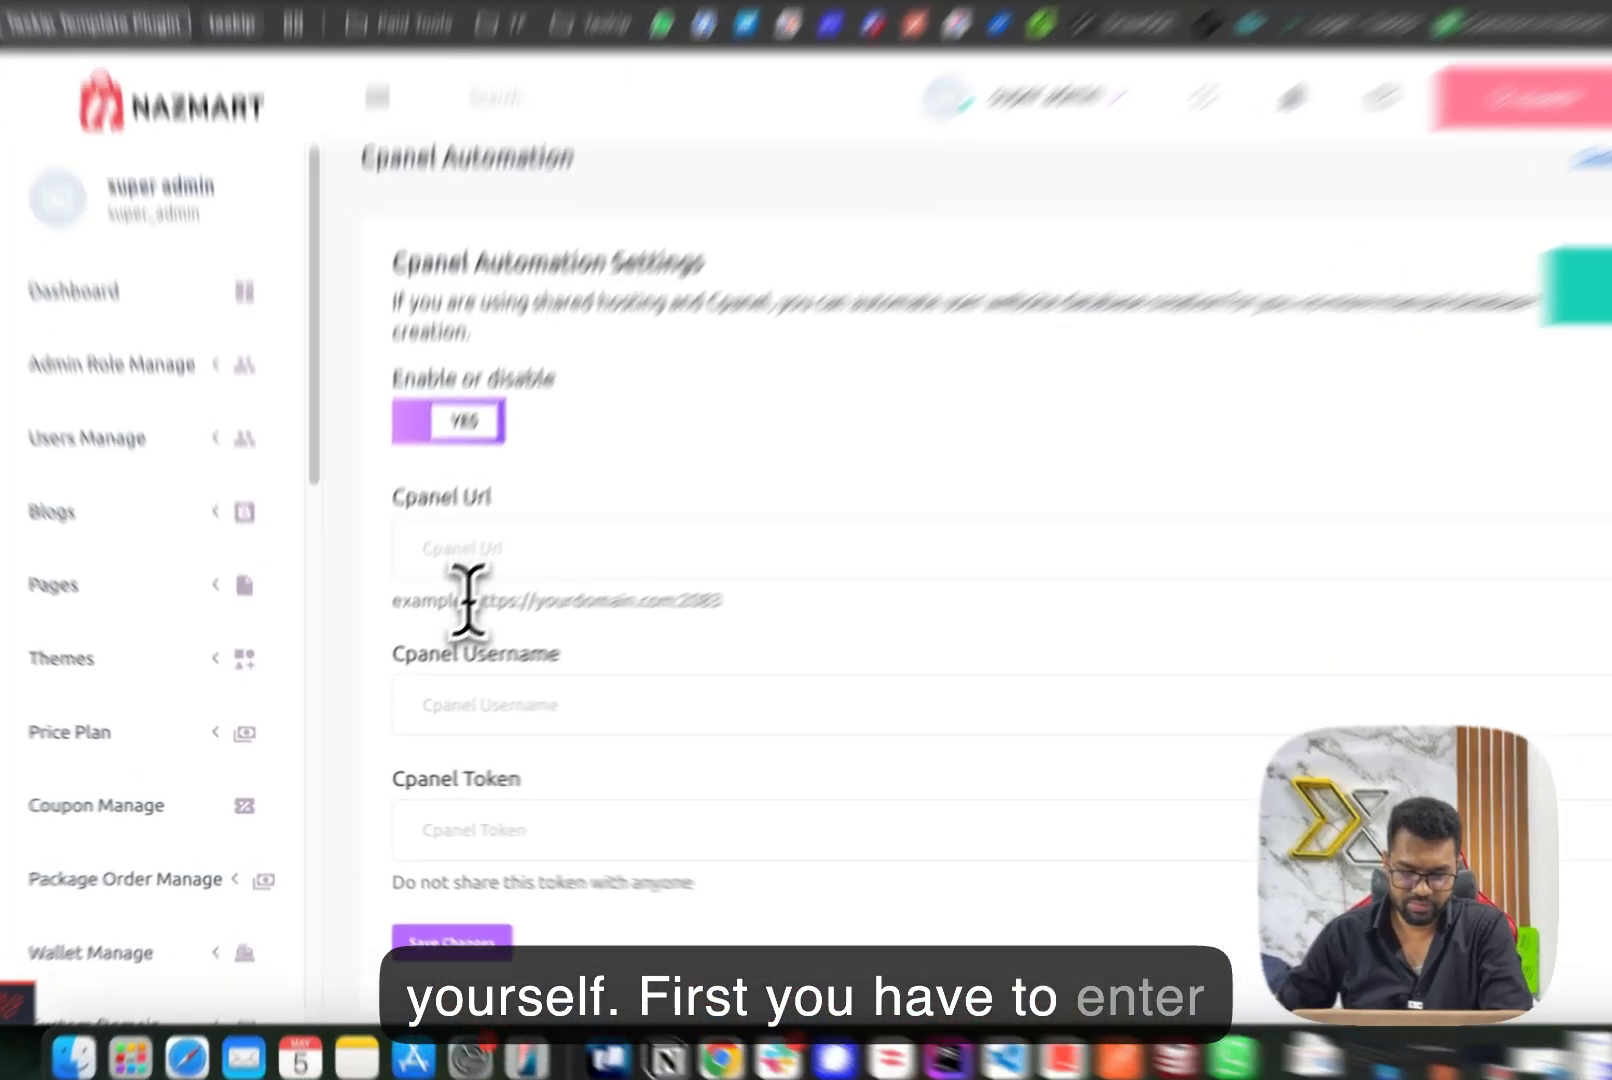
drag(426, 642, 649, 641)
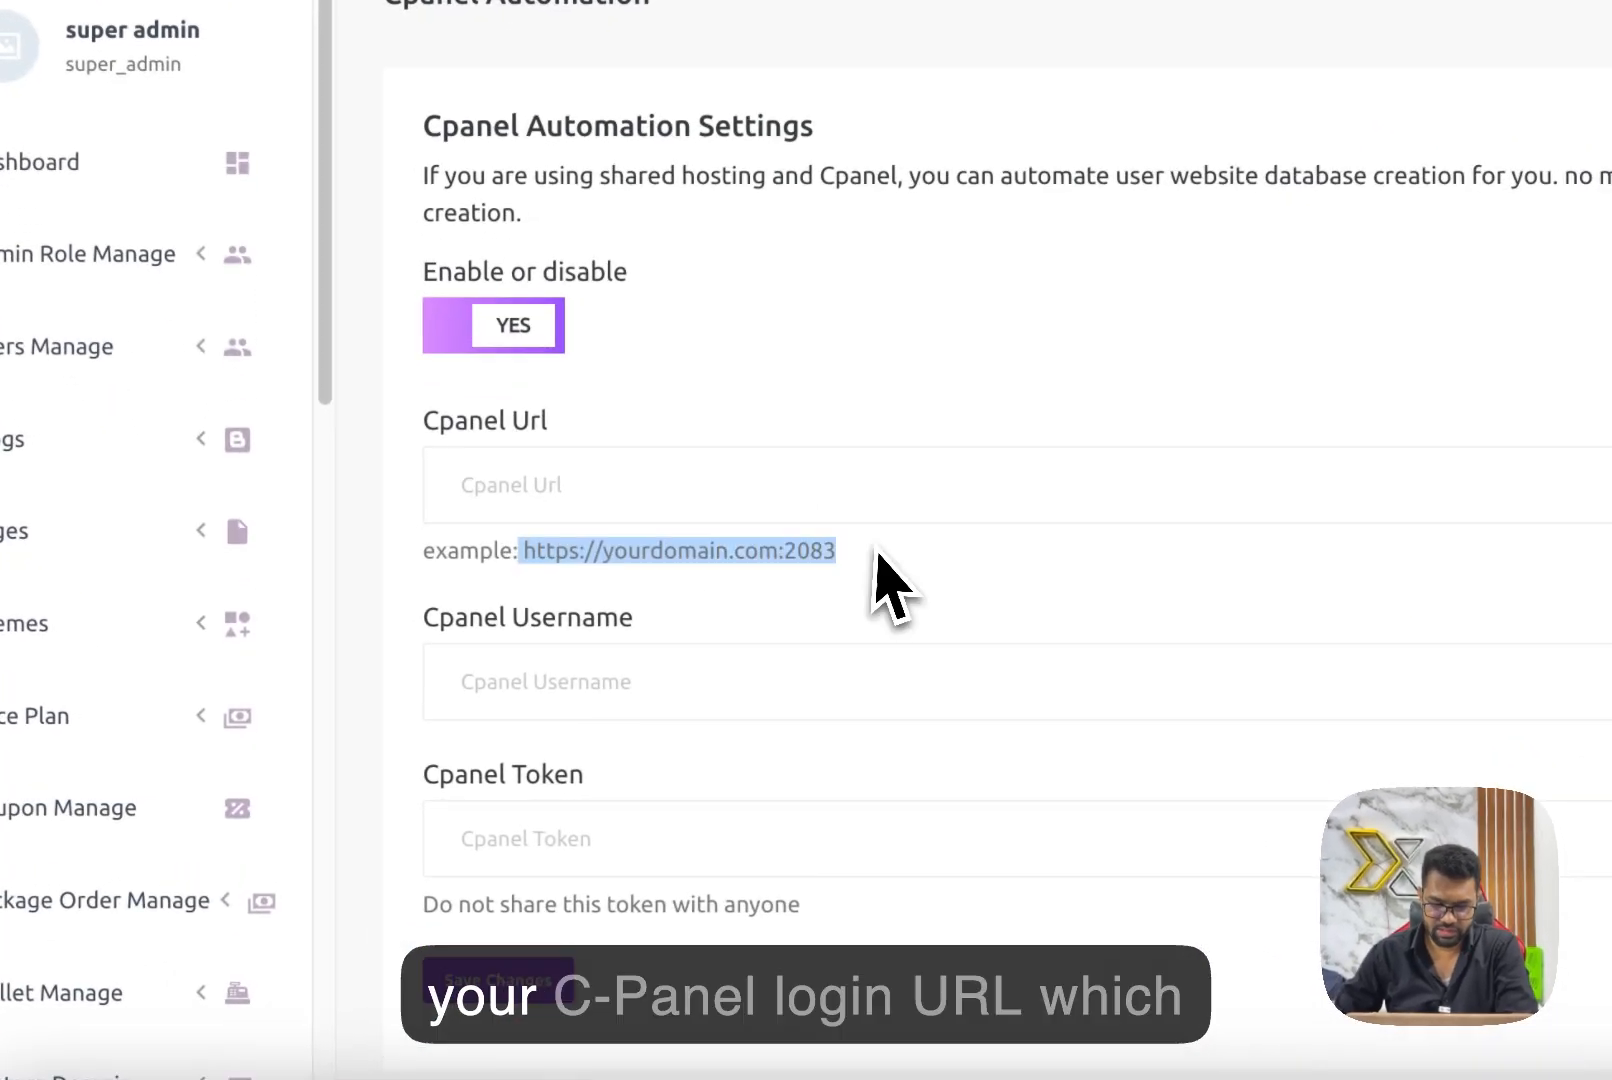
click(536, 573)
click(709, 484)
click(745, 570)
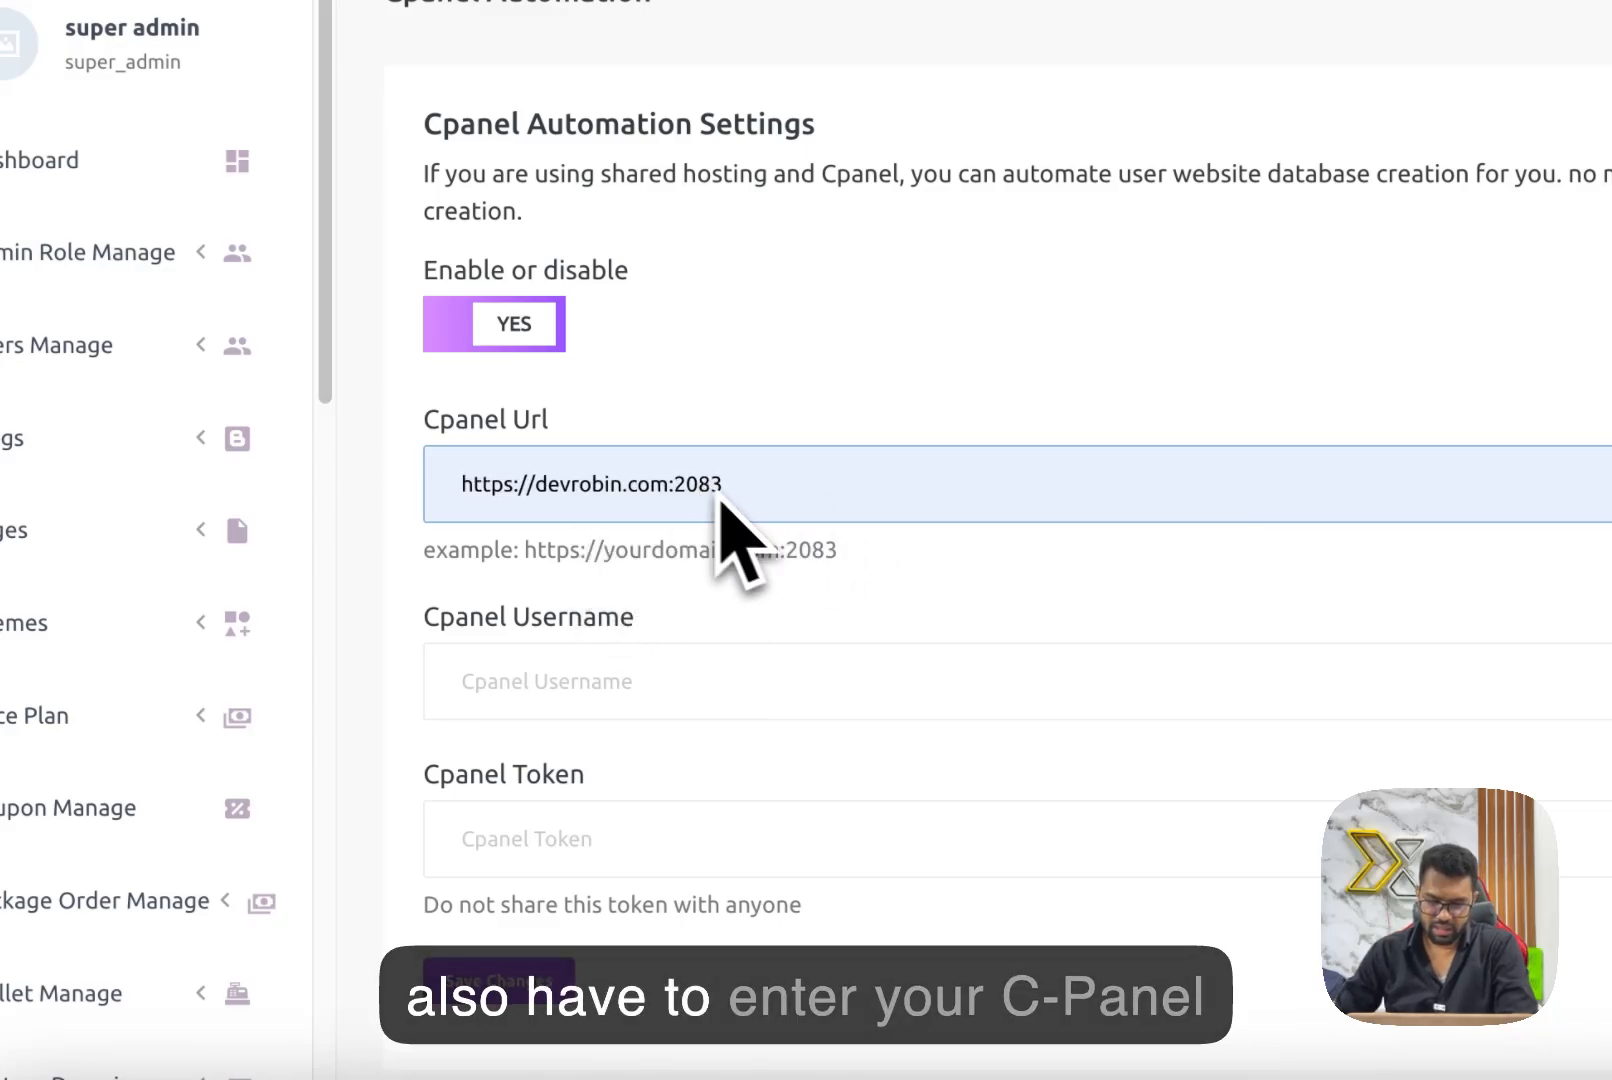
Set the Cpanel Username to devrobin.
scroll(730, 530, down, 1)
click(626, 624)
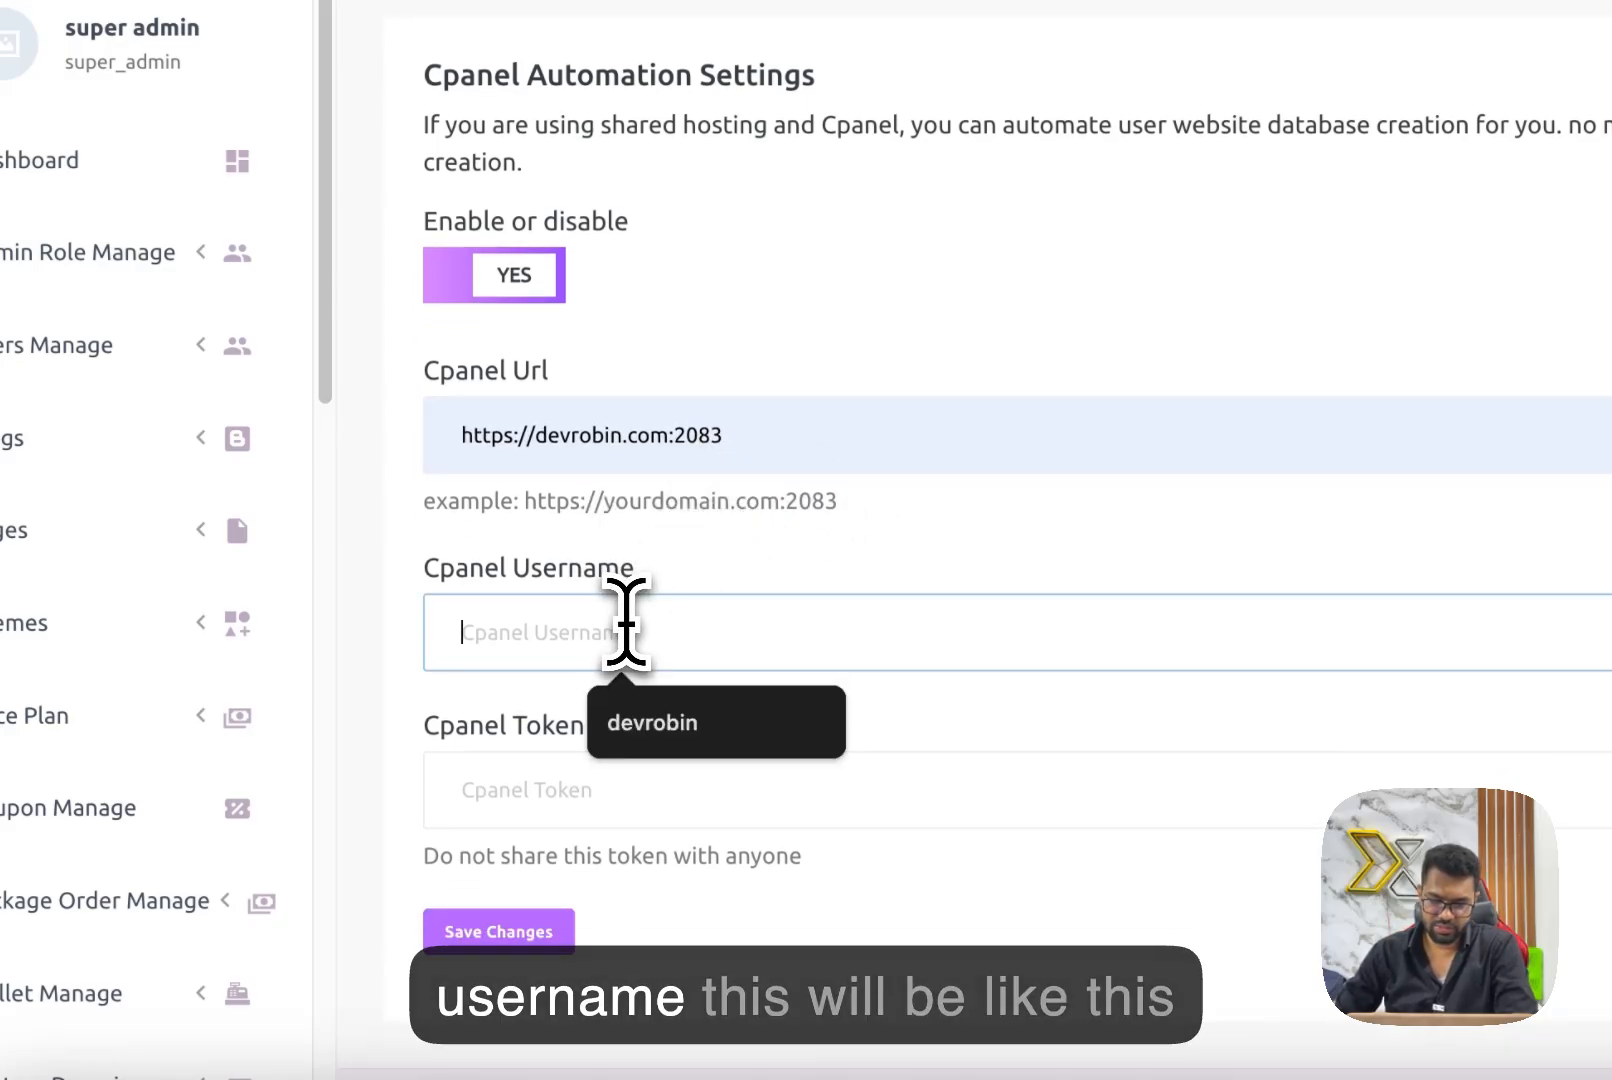
click(668, 740)
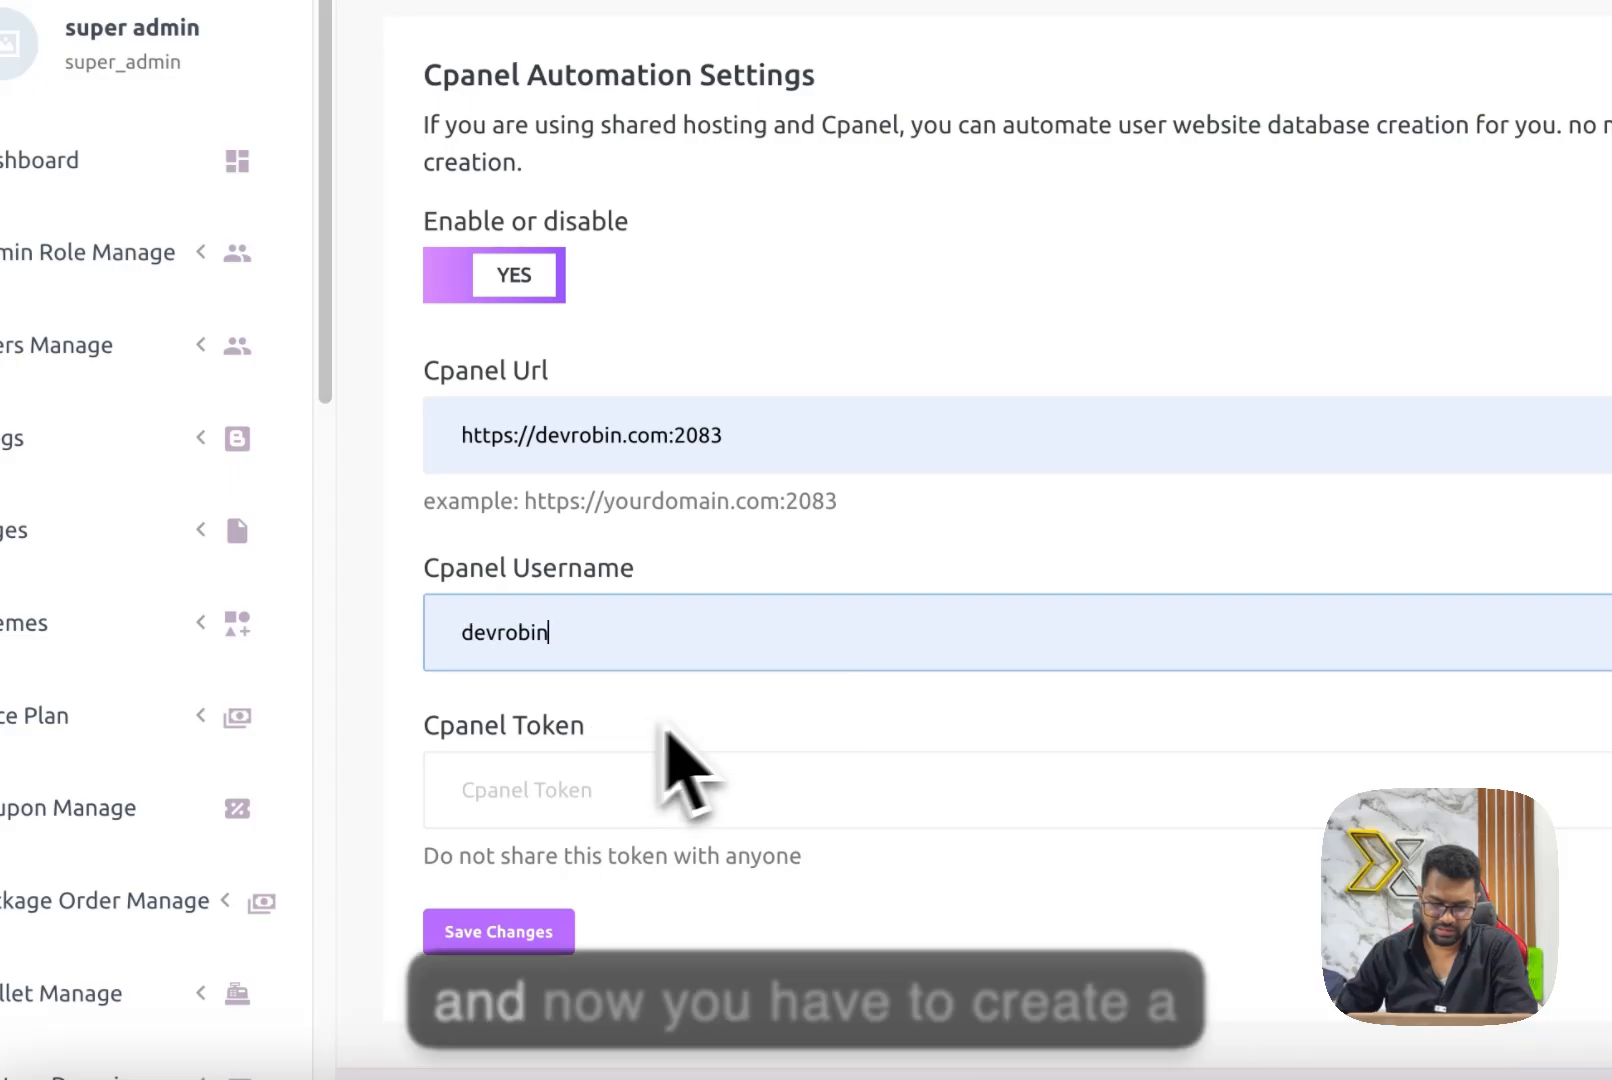
scroll(971, 709, down, 1)
click(619, 741)
click(730, 681)
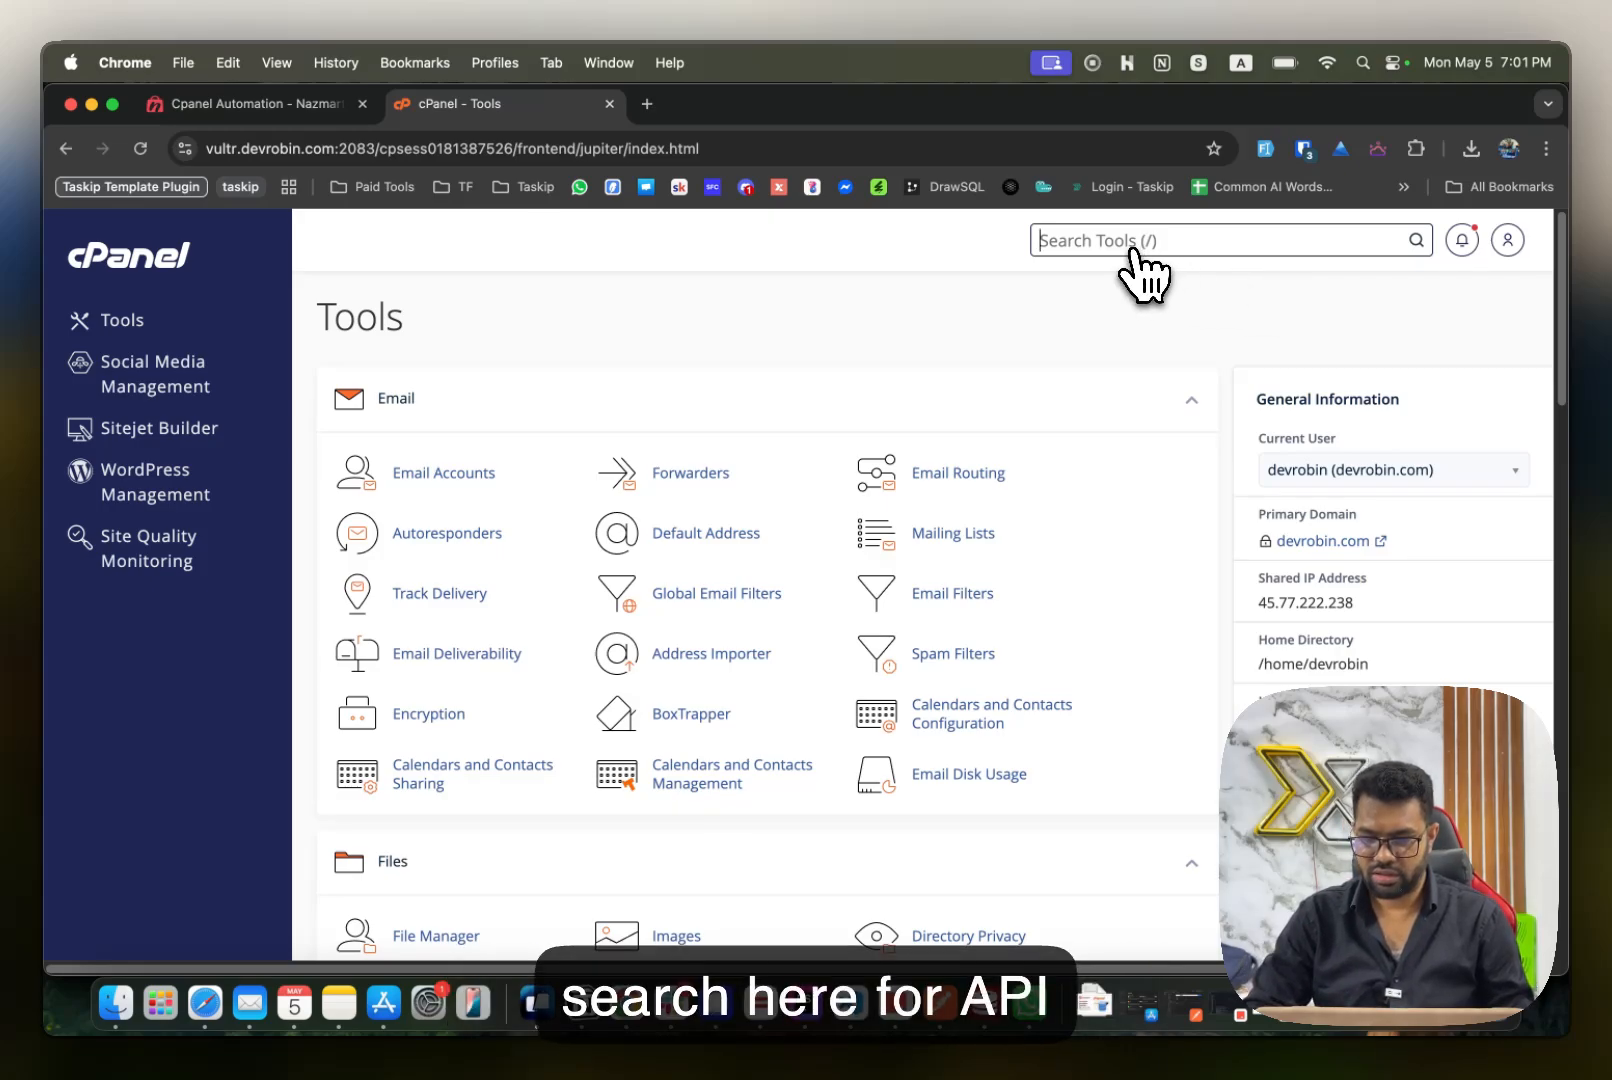
Search the cPanel tools for "api token" and open Manage API Tokens.
text(api t)
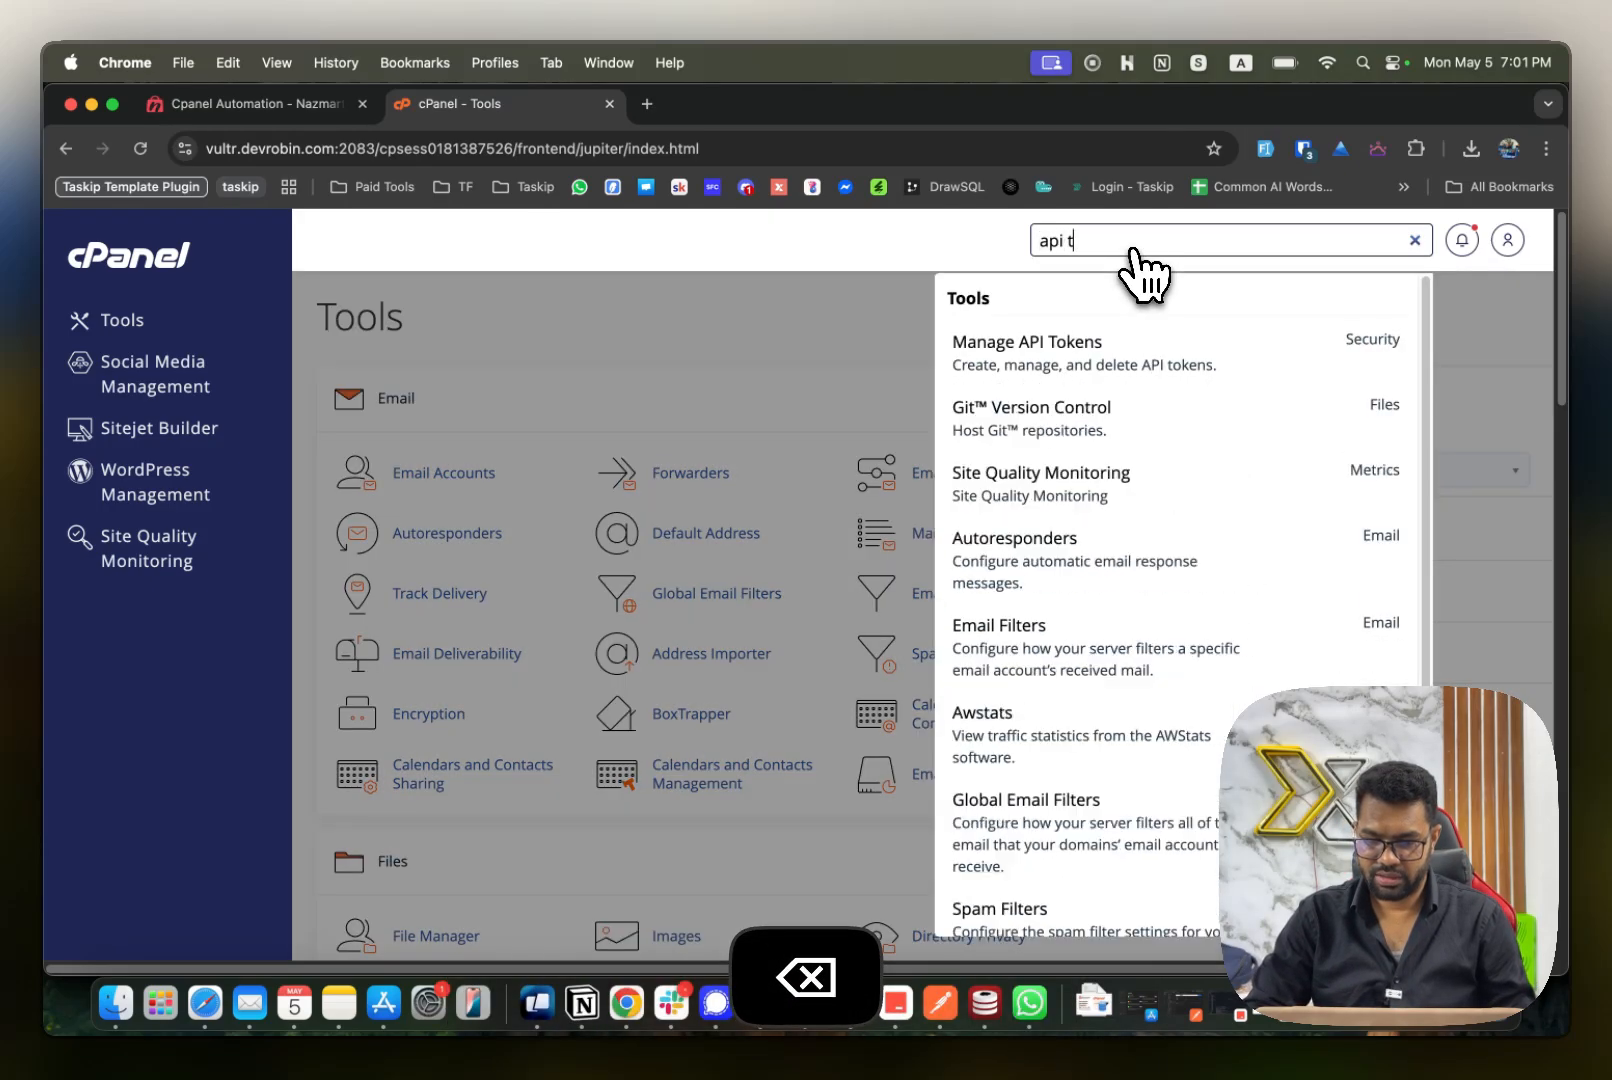
text(oken)
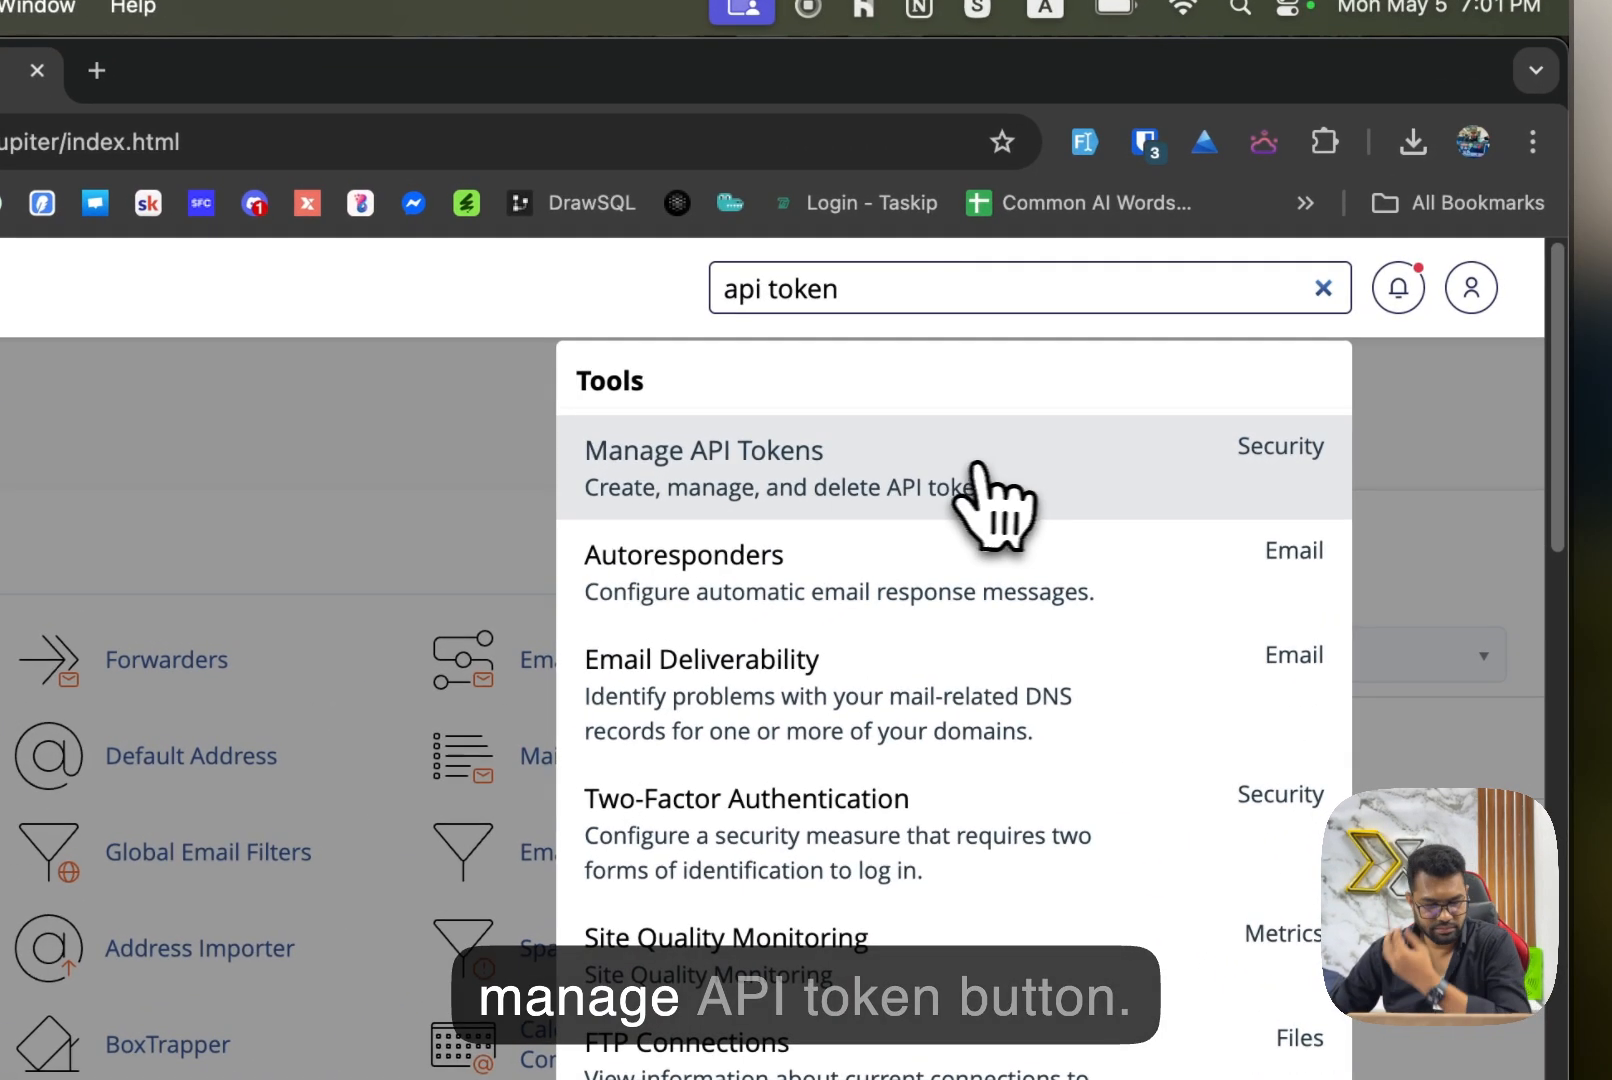
click(1200, 355)
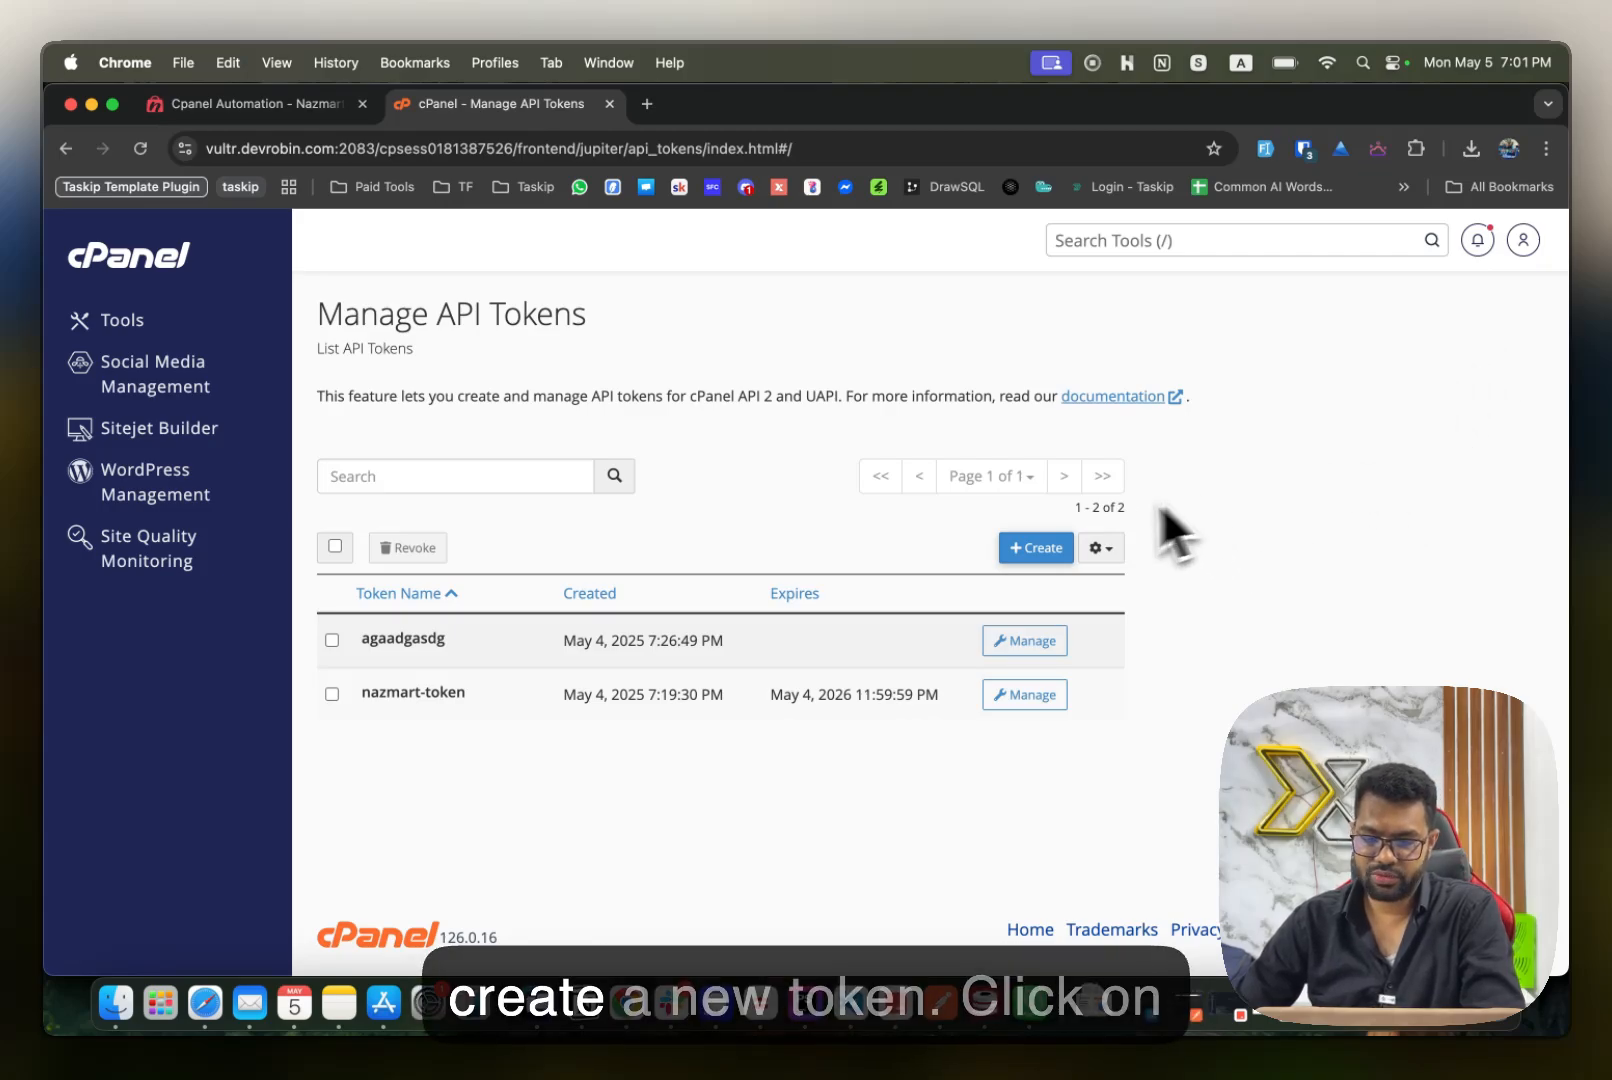
Start a new API token in cPanel and name it Test-Youtuve-video.
click(1038, 548)
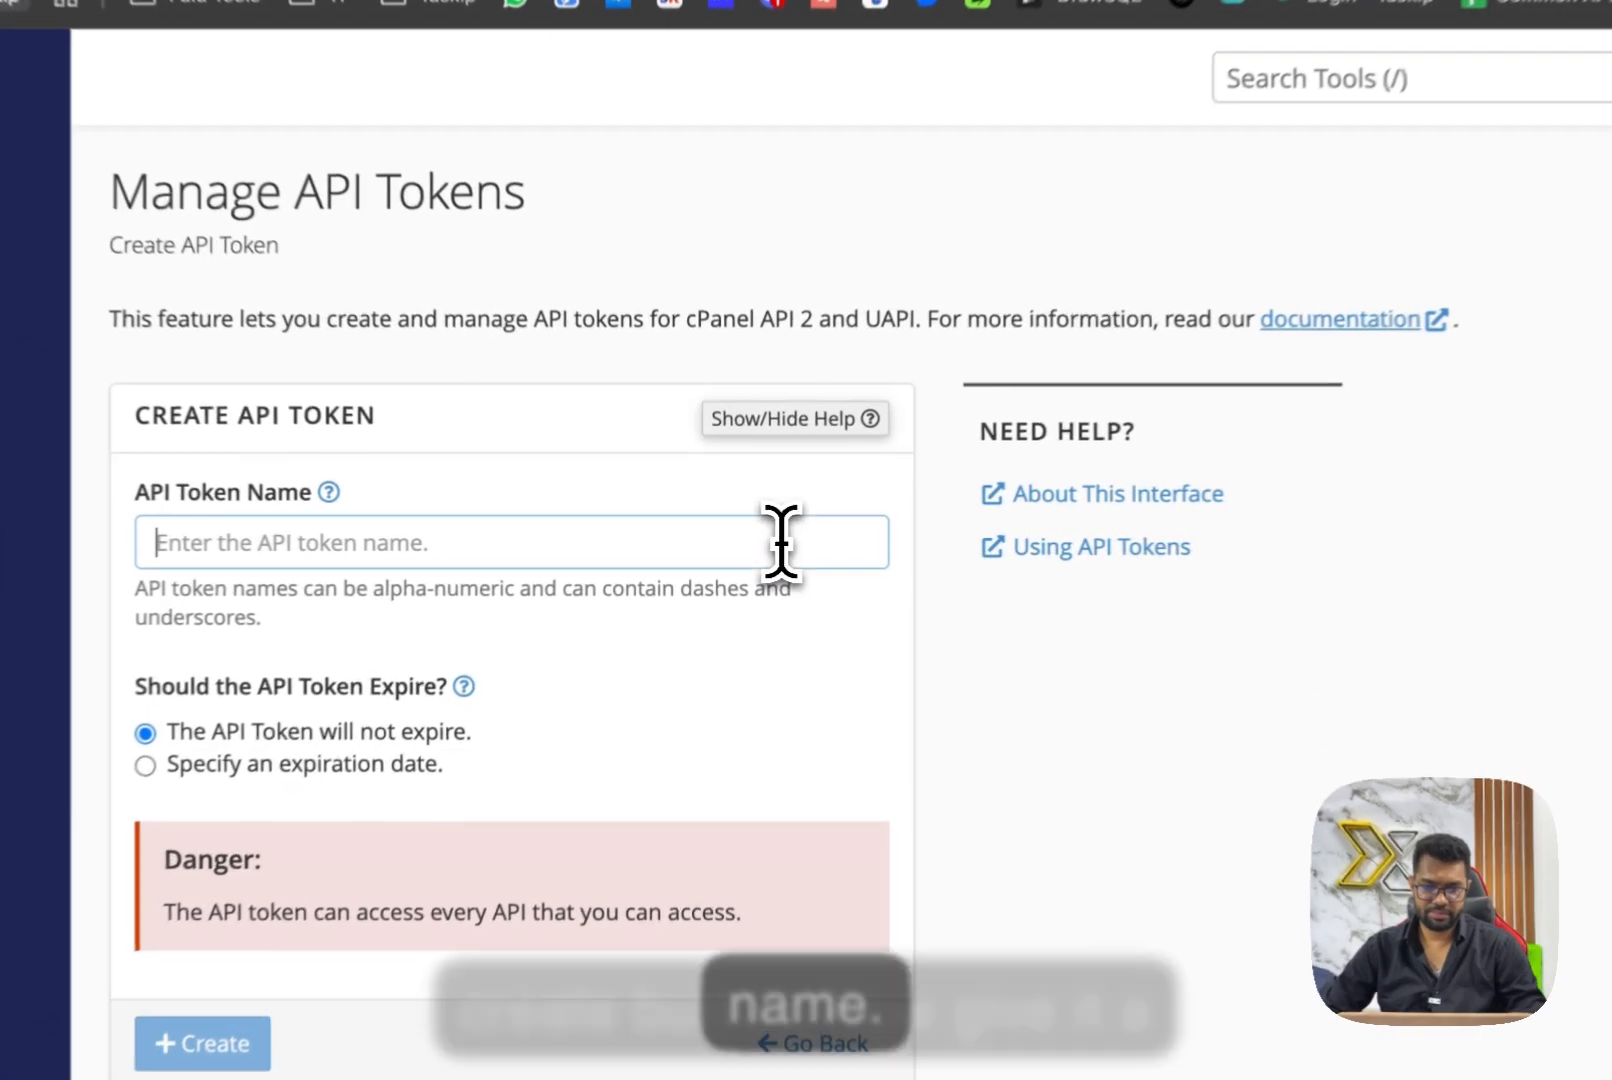
click(750, 543)
text(Test-Y)
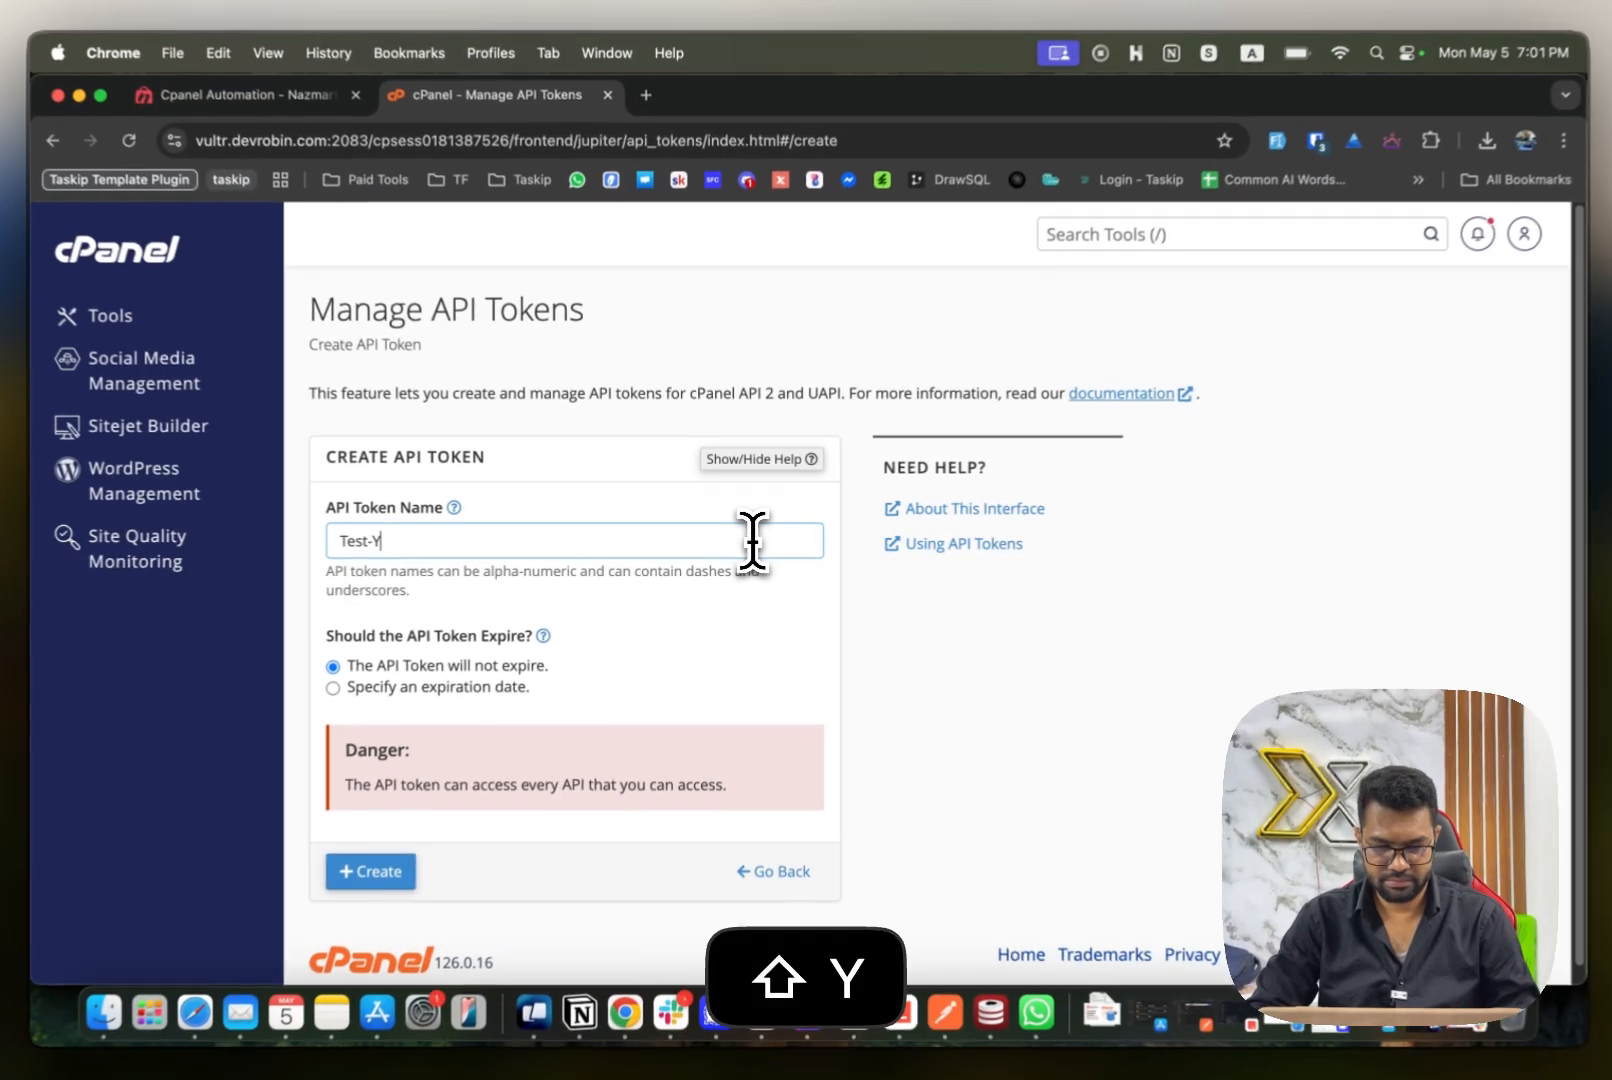
text(Ou)
key(BackSpace)
key(BackSpace)
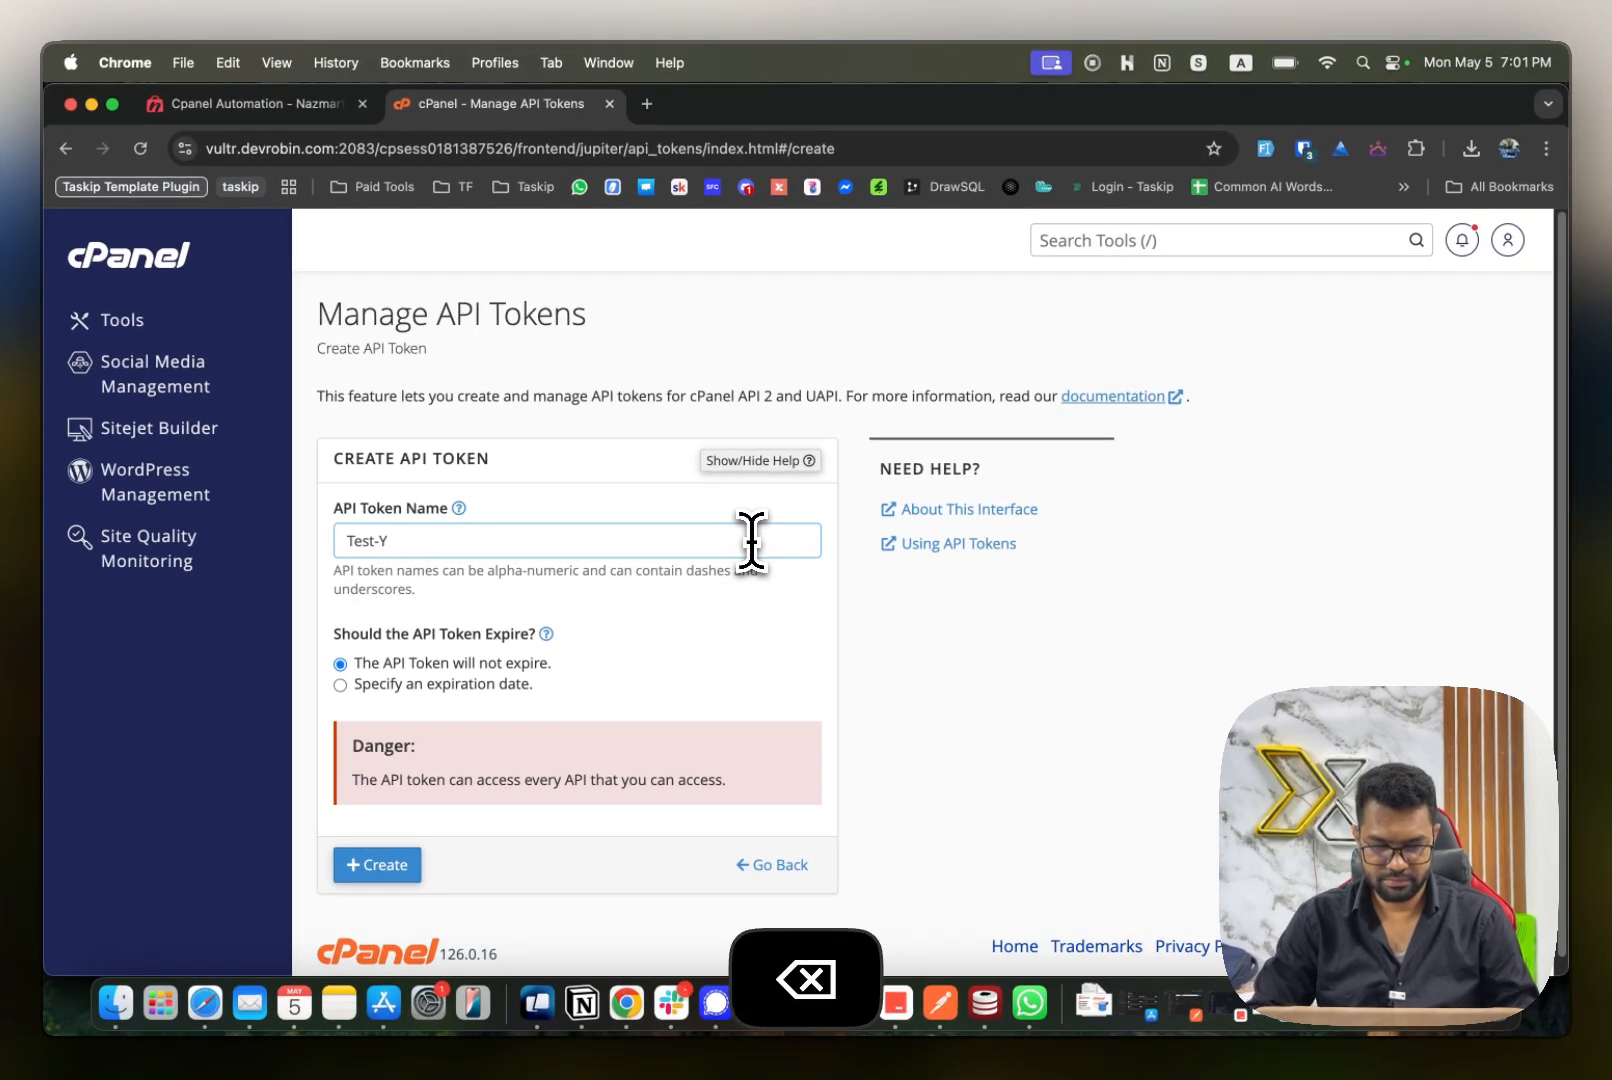
text(outuve-video)
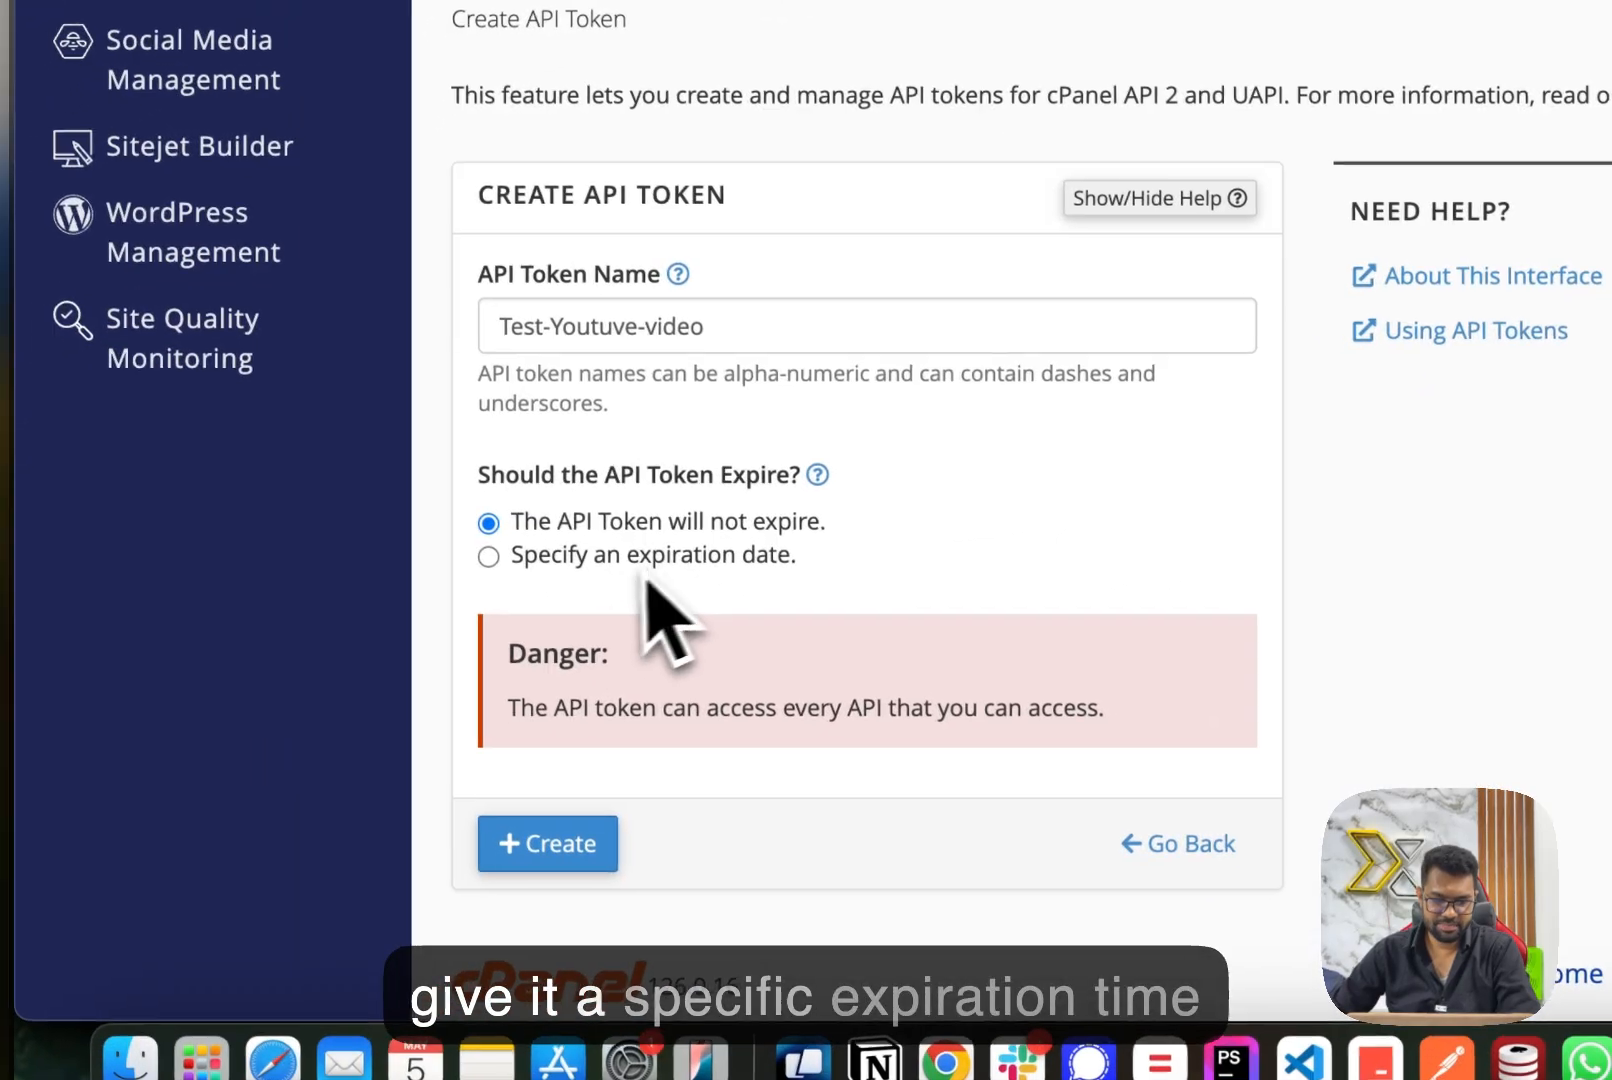
click(444, 684)
click(820, 678)
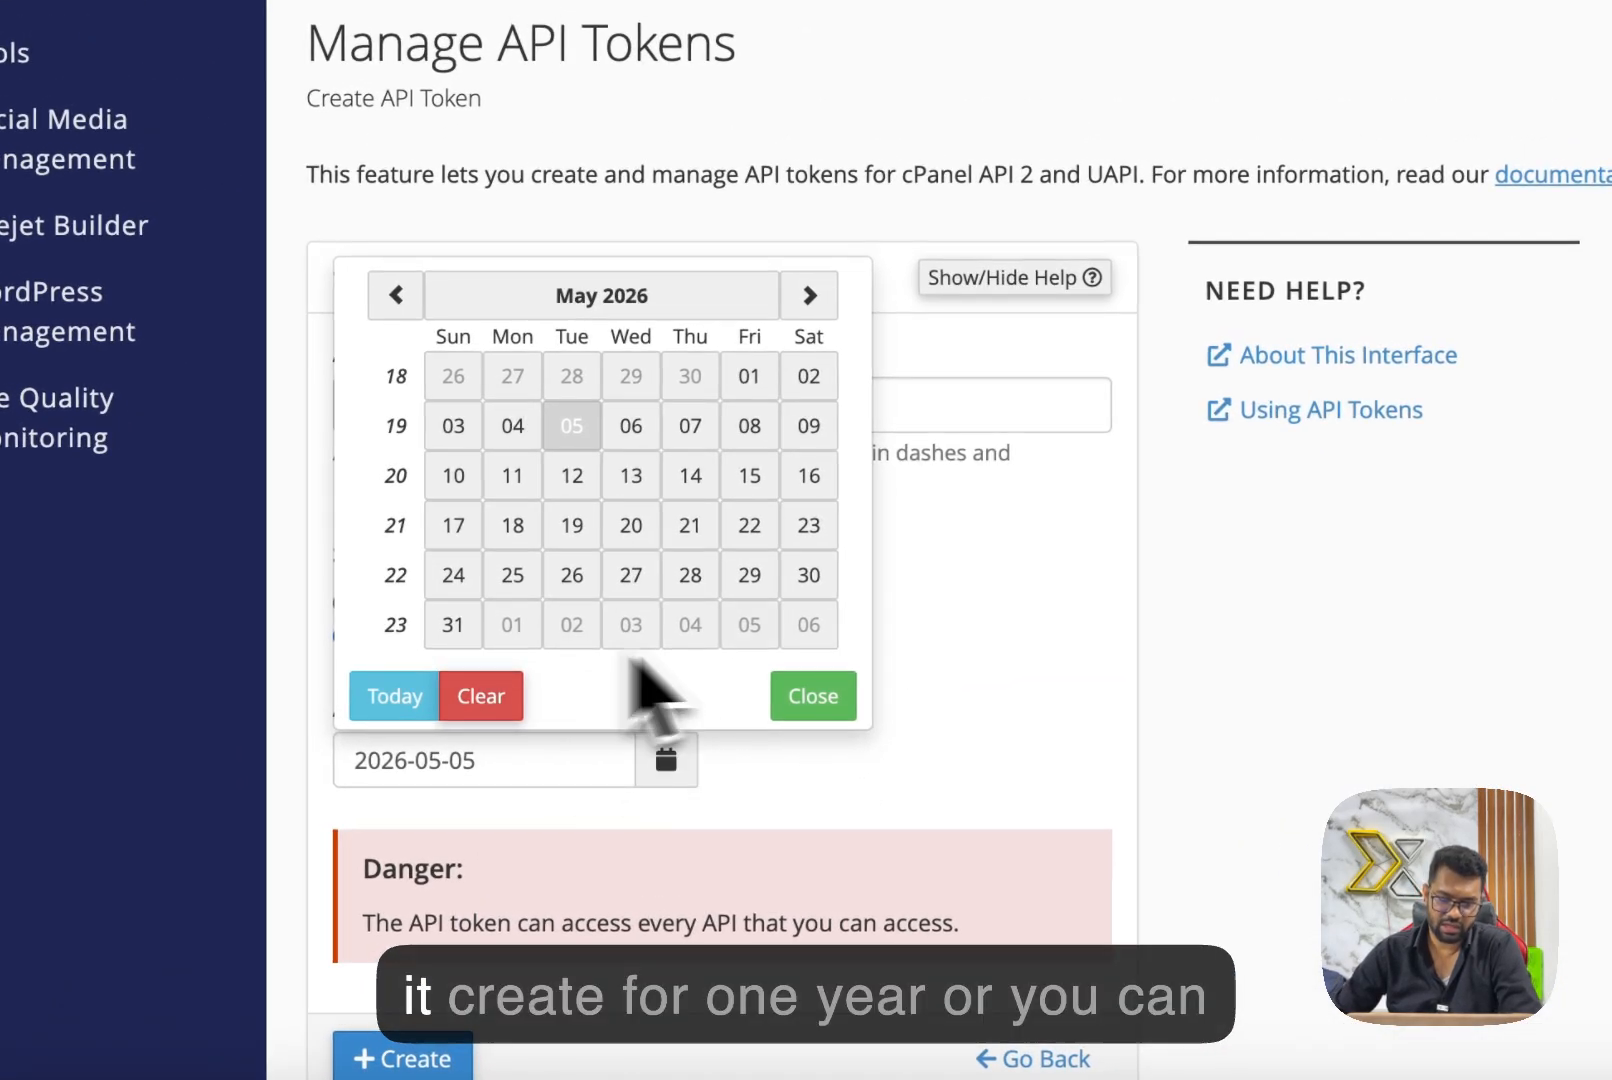
click(770, 704)
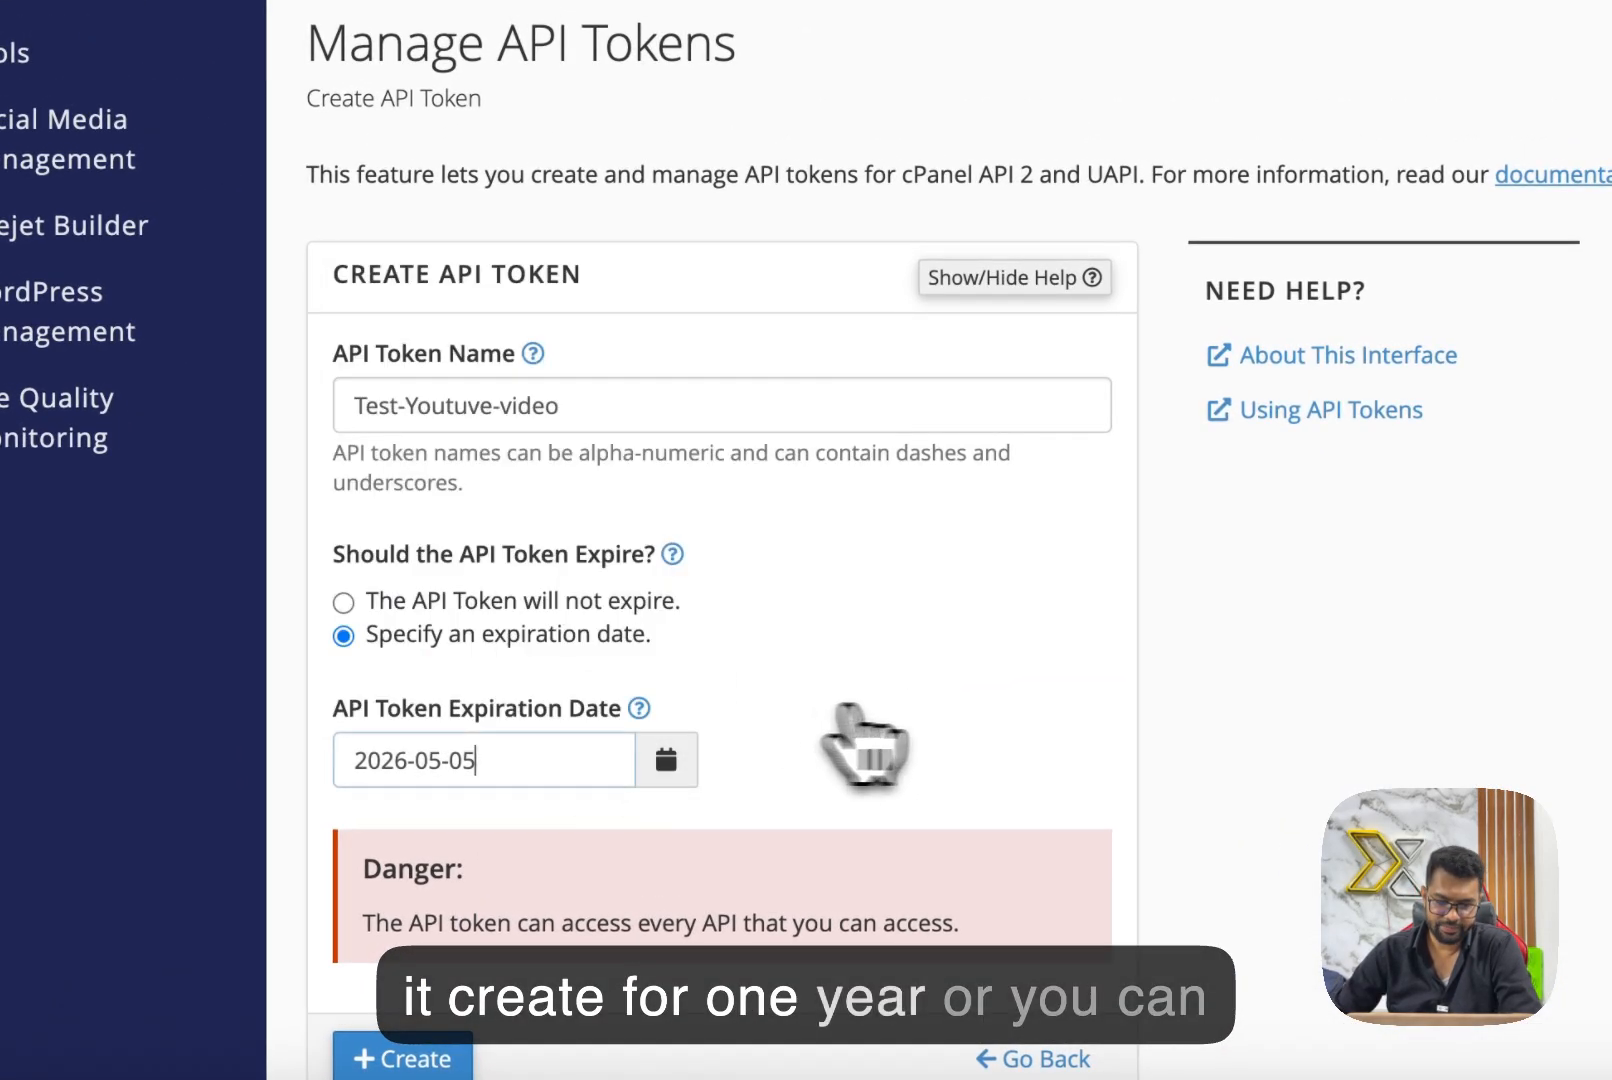
click(458, 603)
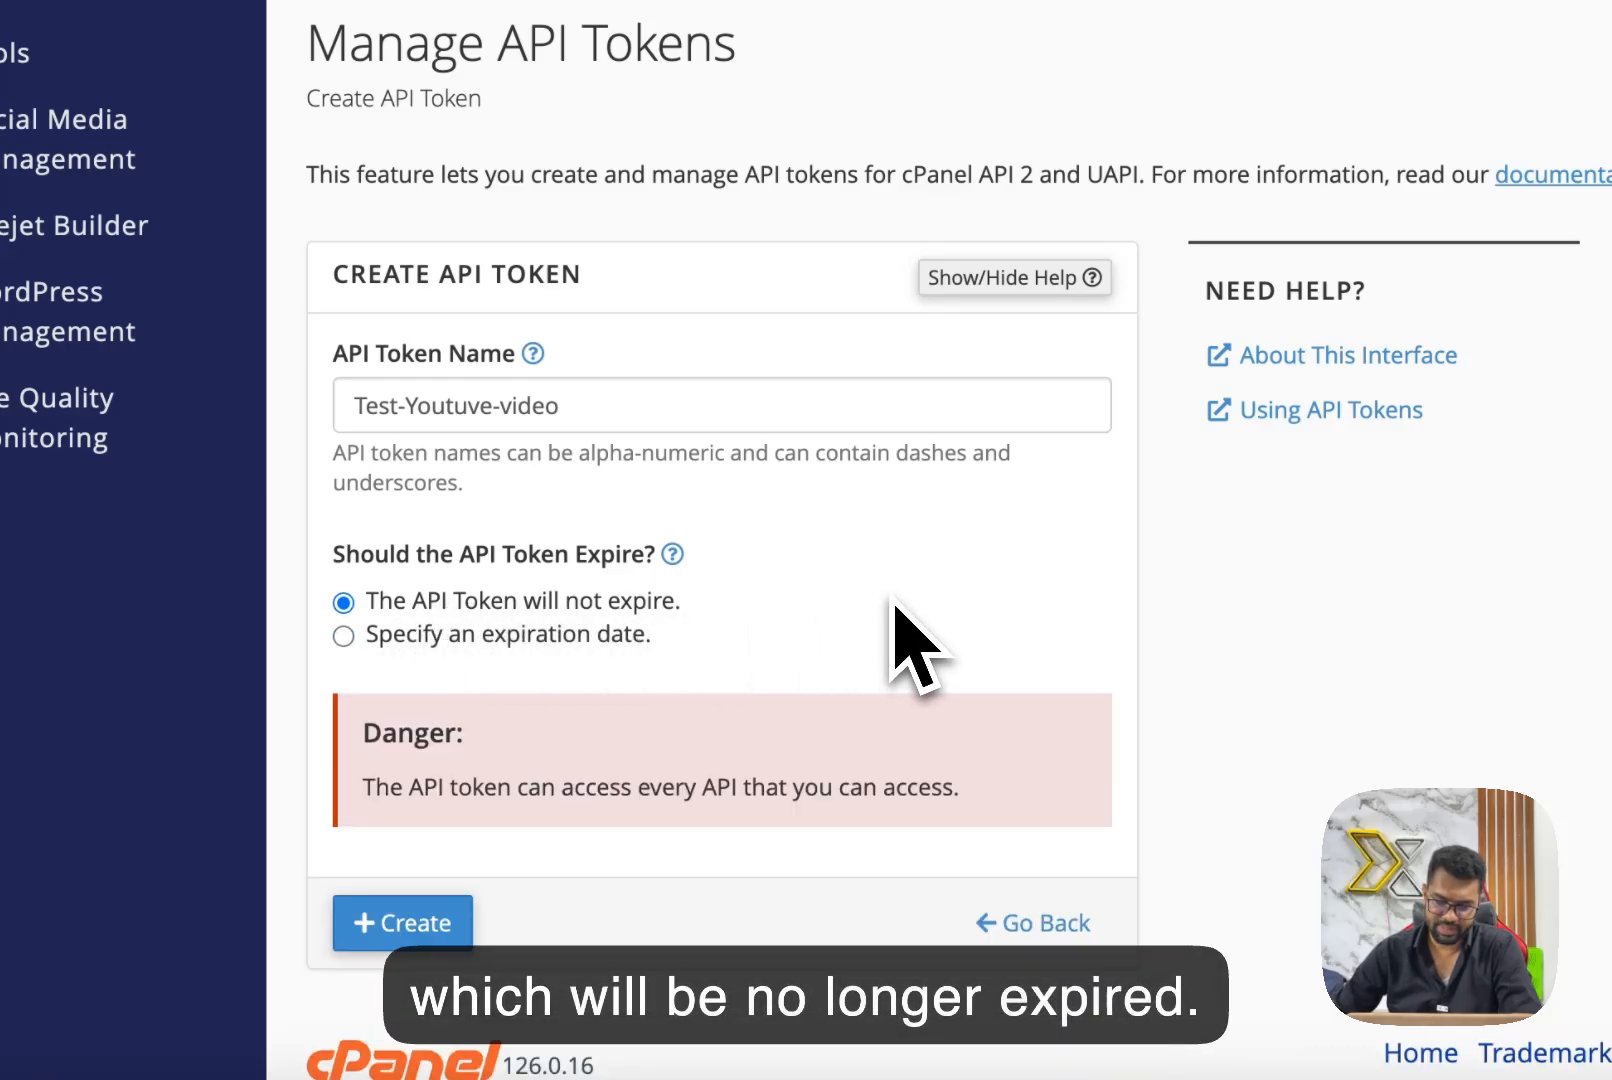
Create the non-expiring API token, copy its value and confirm that the token has been saved.
click(412, 928)
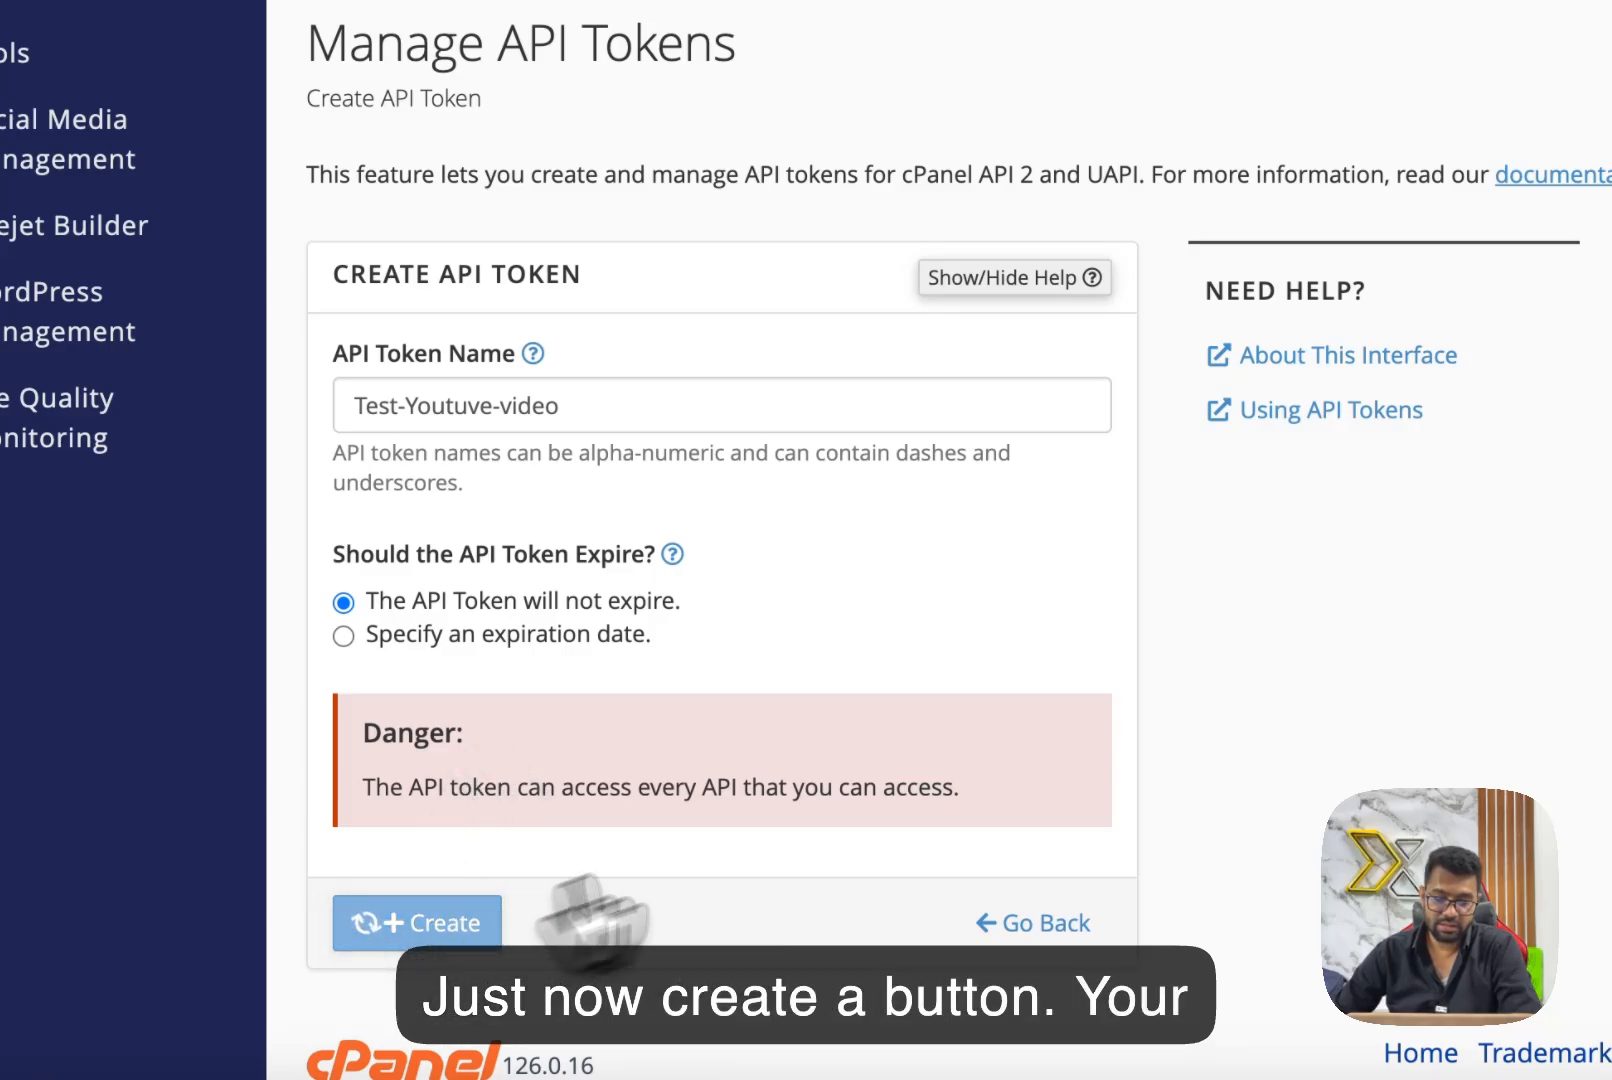
scroll(1080, 709, down, 2)
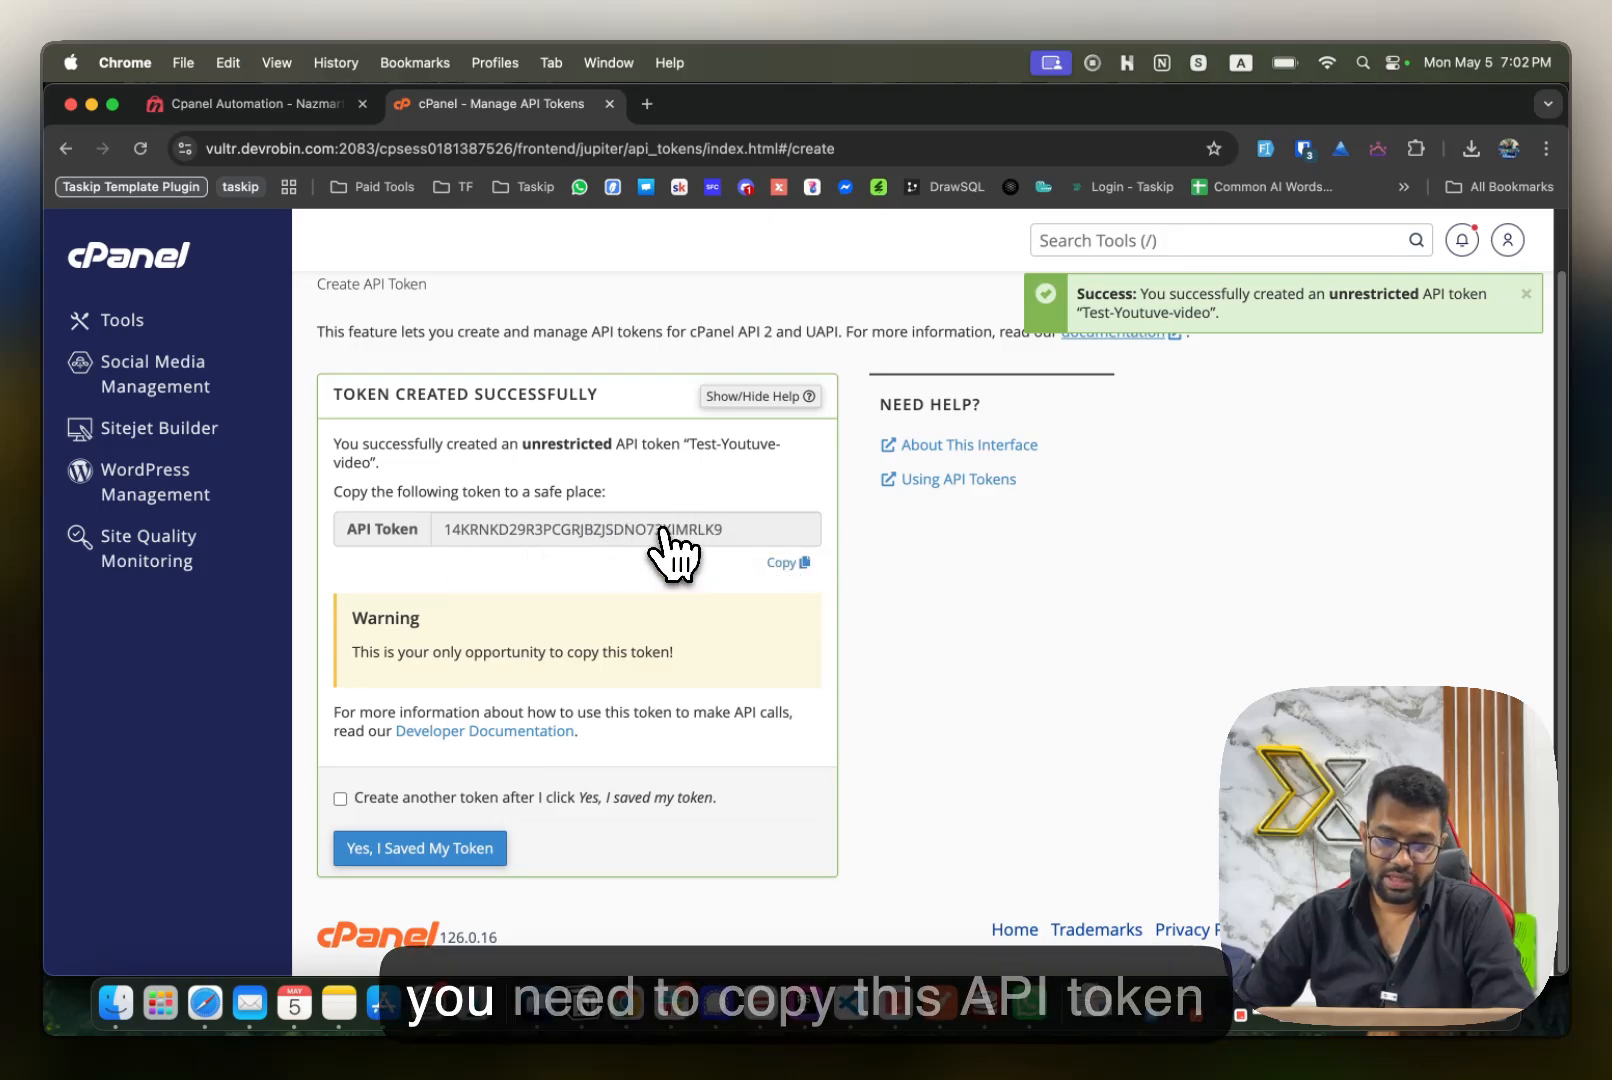
click(786, 562)
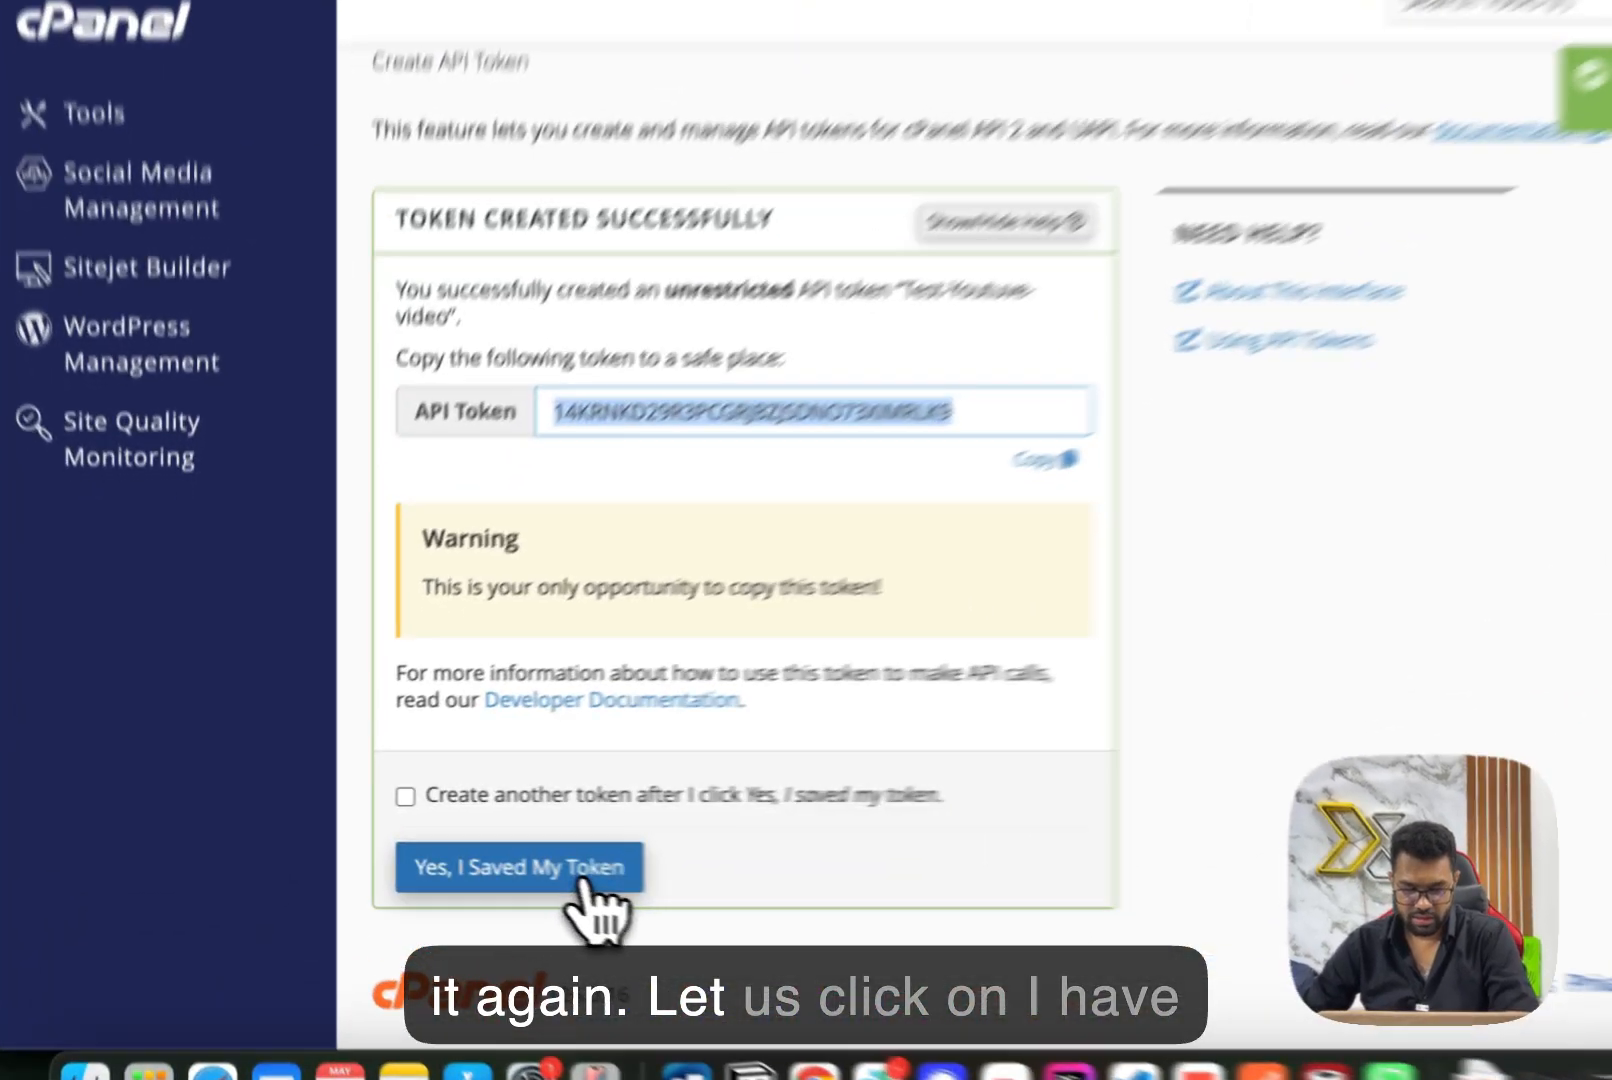
click(462, 852)
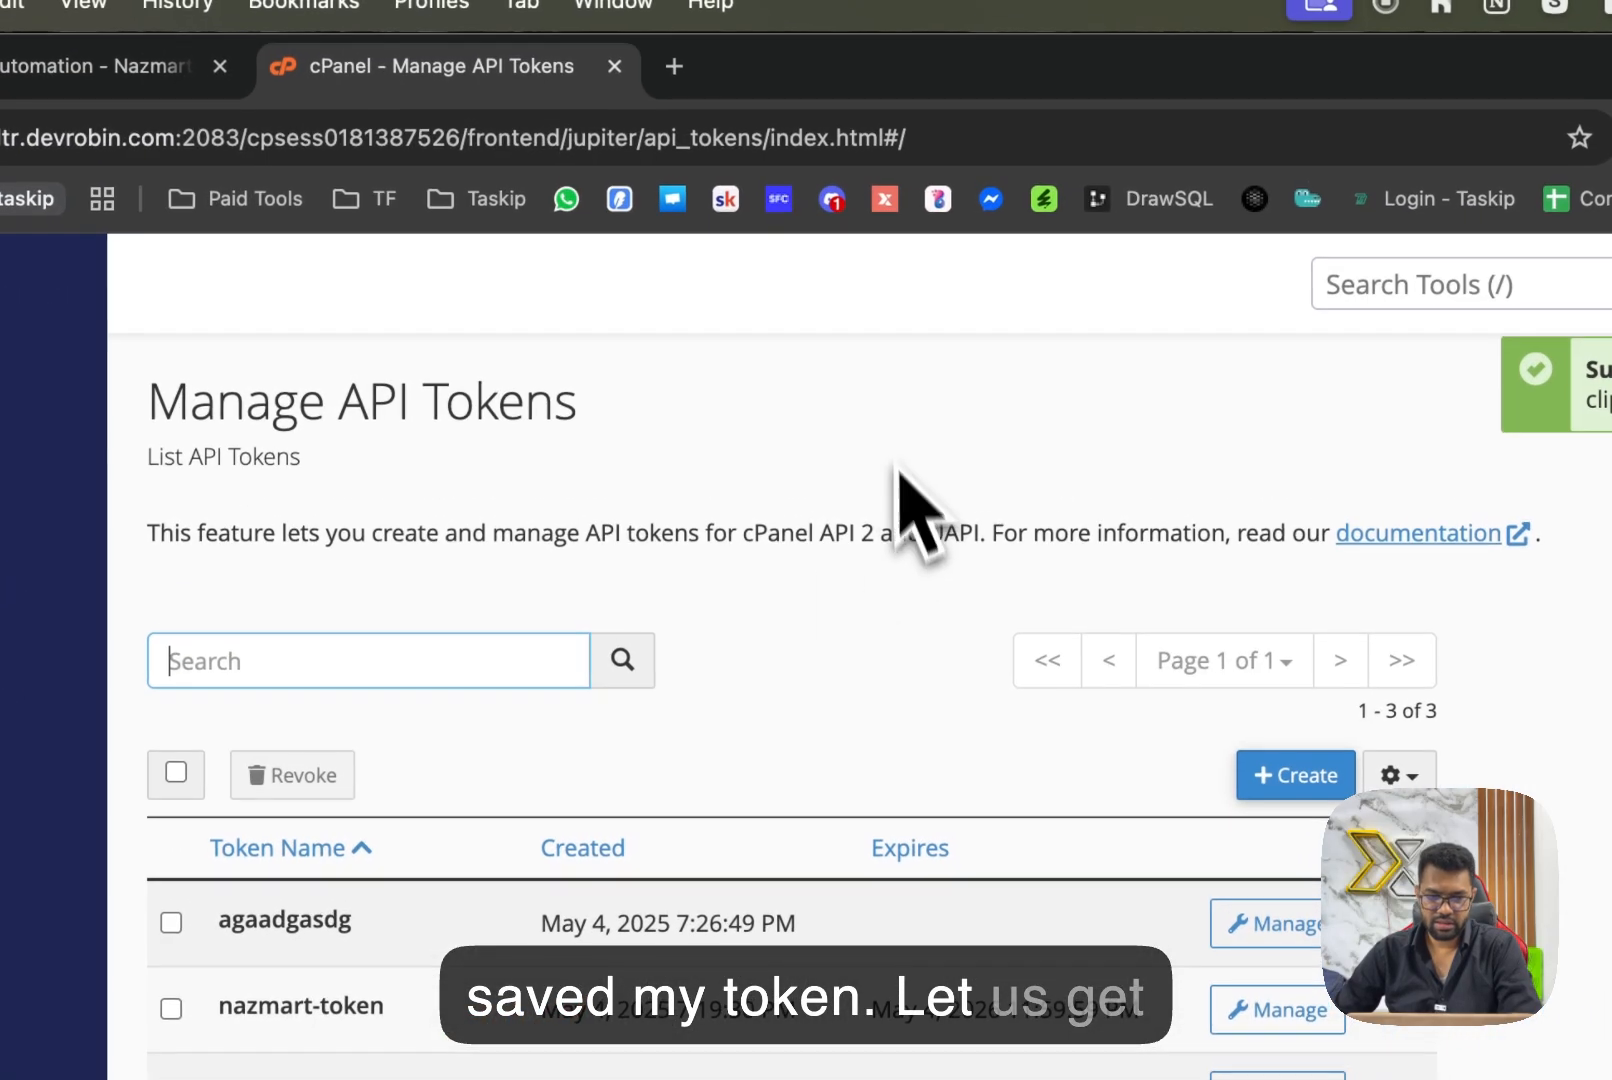
click(864, 421)
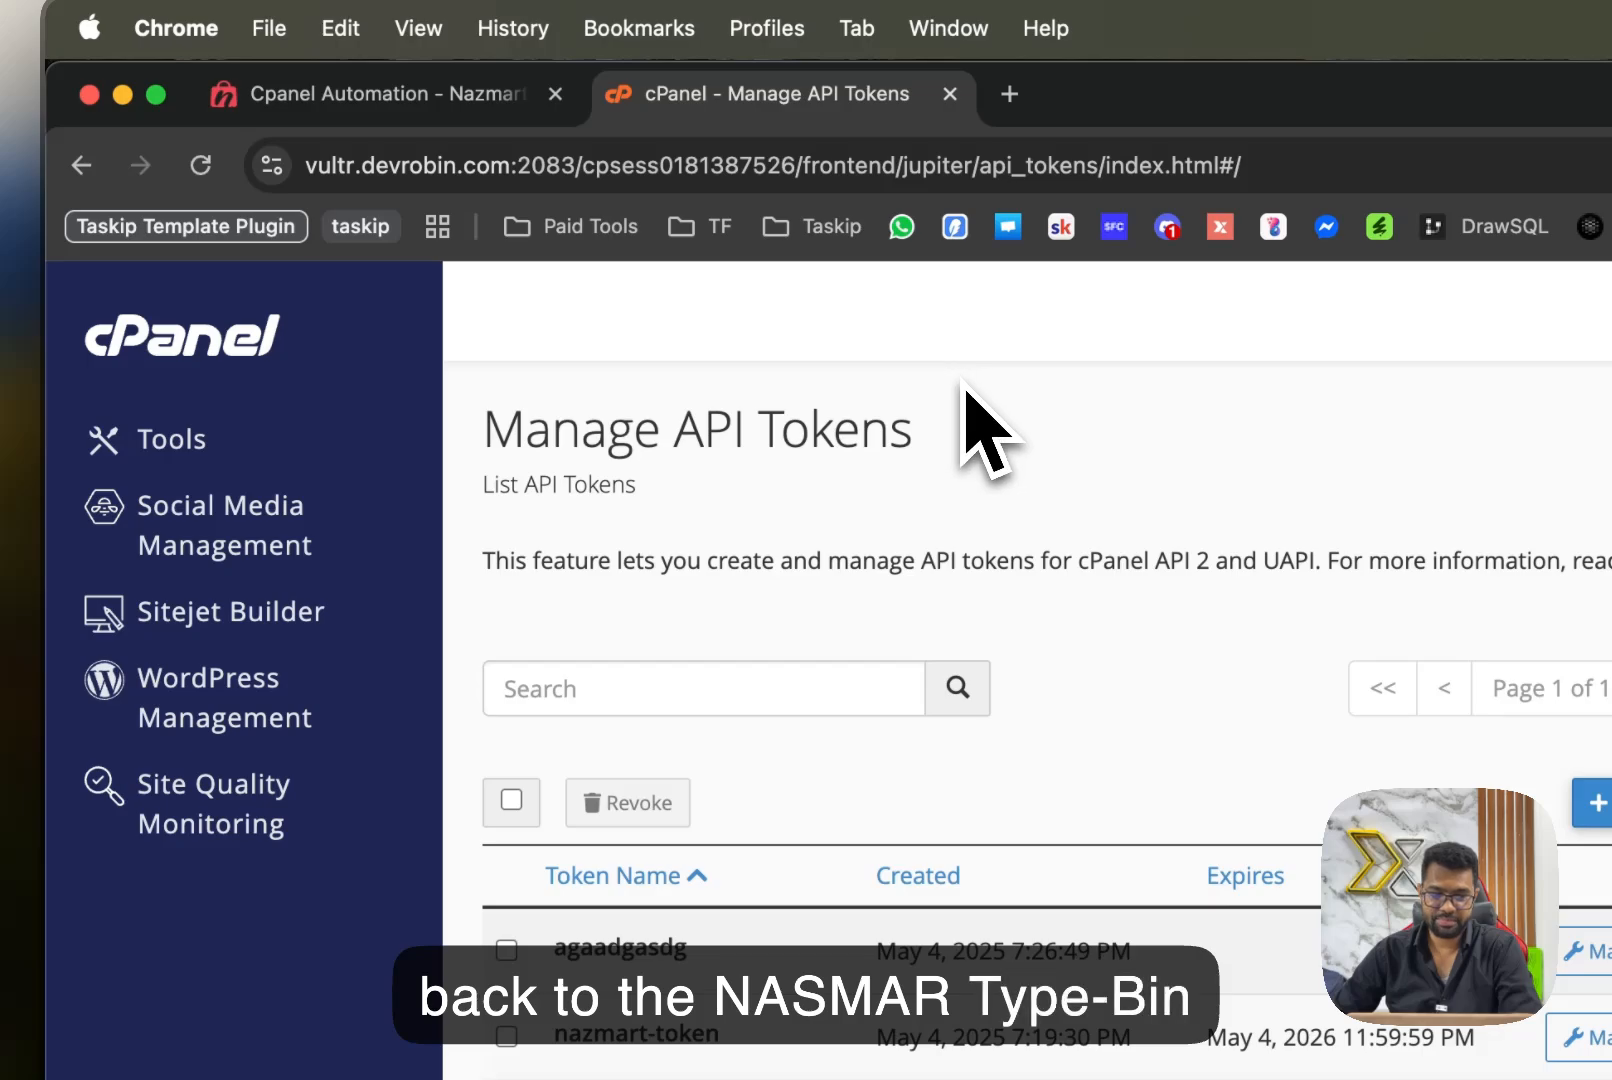
Return to Nazmart's Cpanel Automation page, paste the copied API token into the Cpanel Token field and save the settings.
click(370, 94)
scroll(324, 468, down, 10)
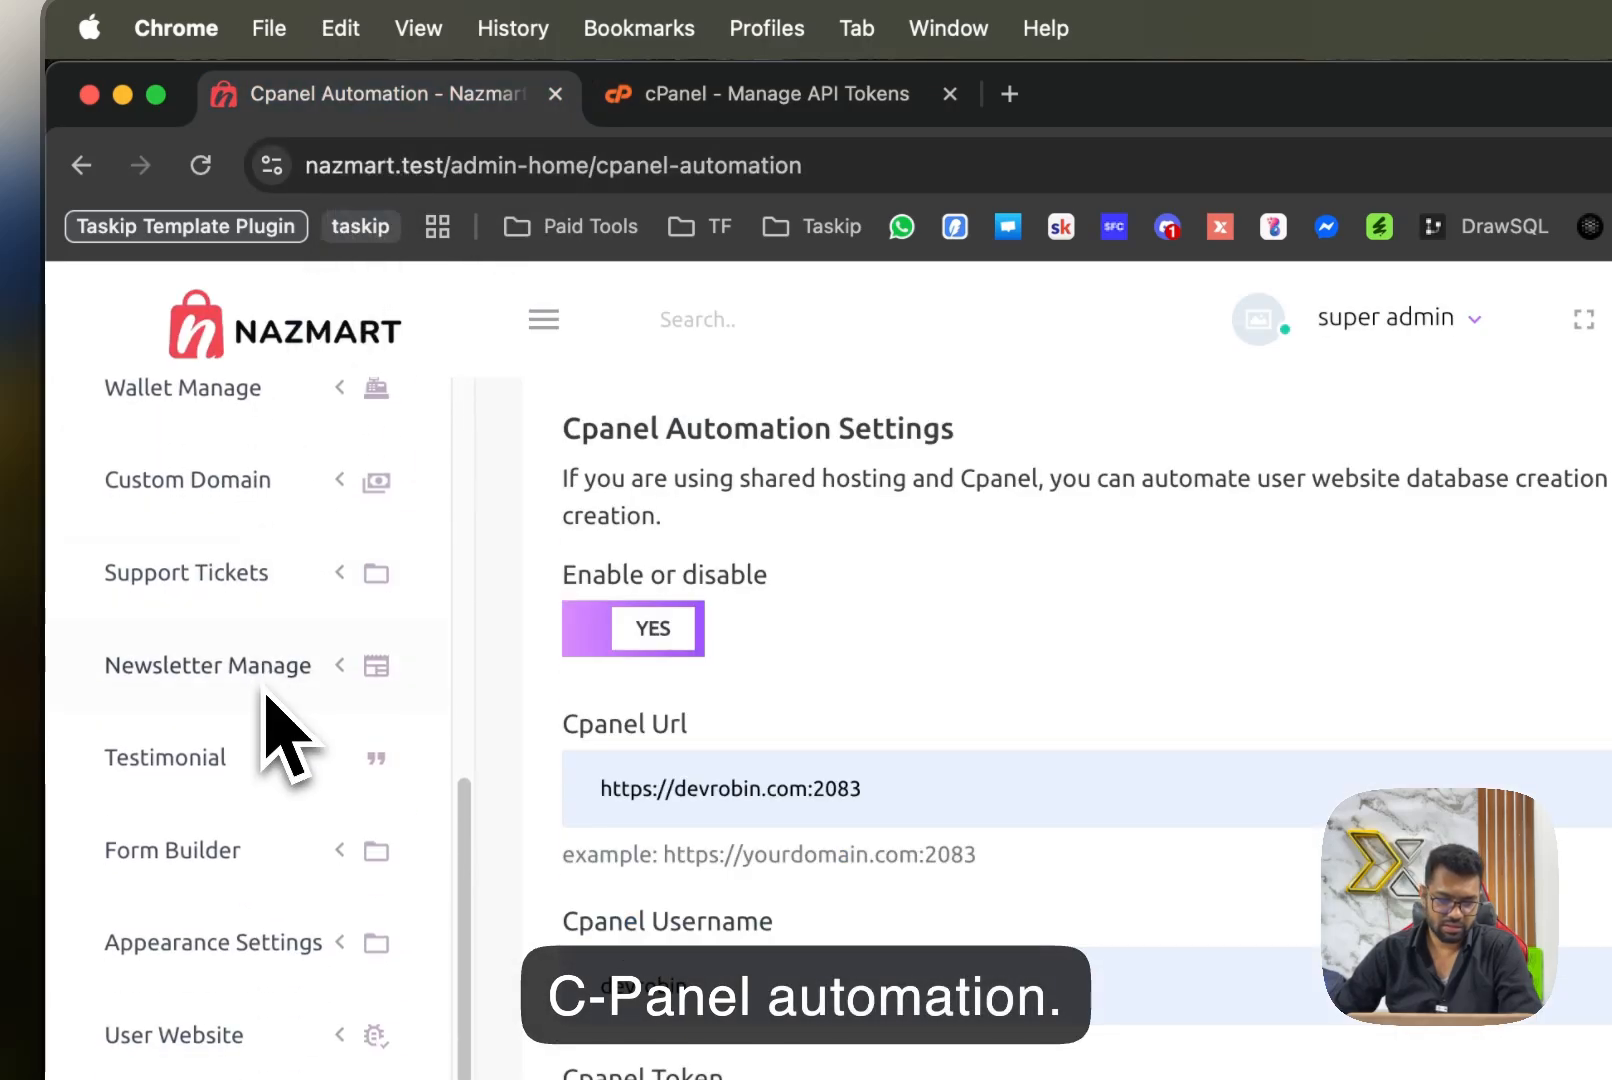
key(BackSpace)
right_click(670, 692)
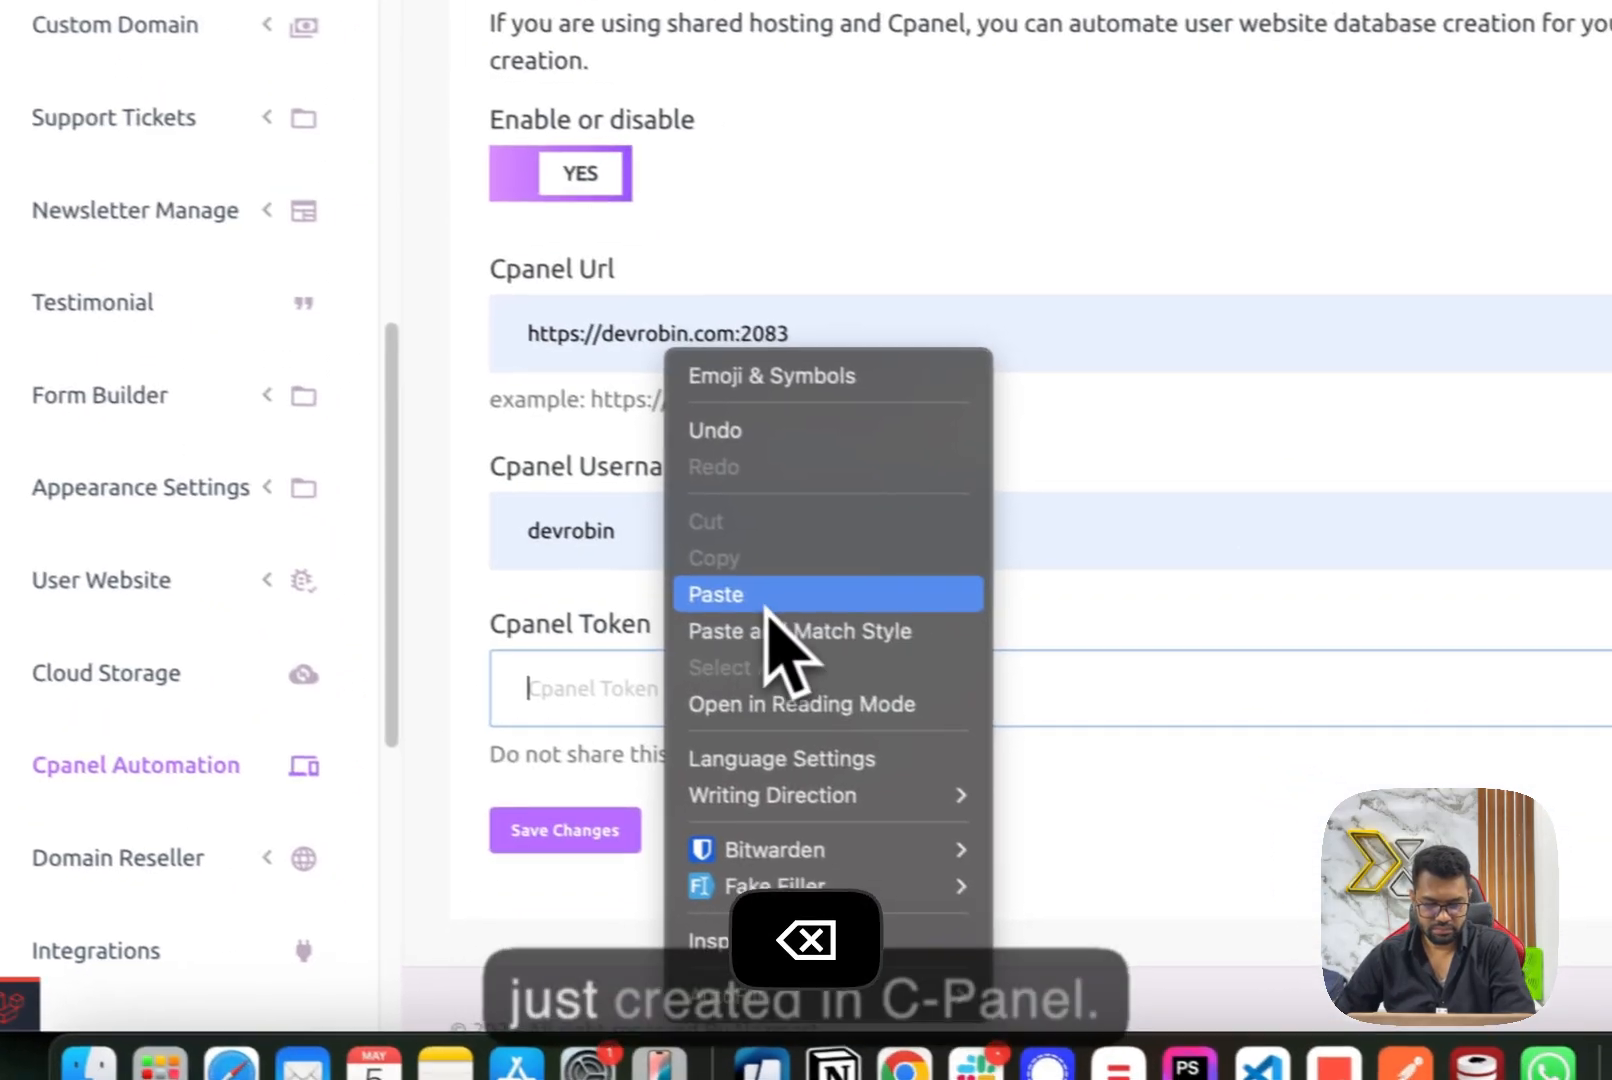
click(766, 605)
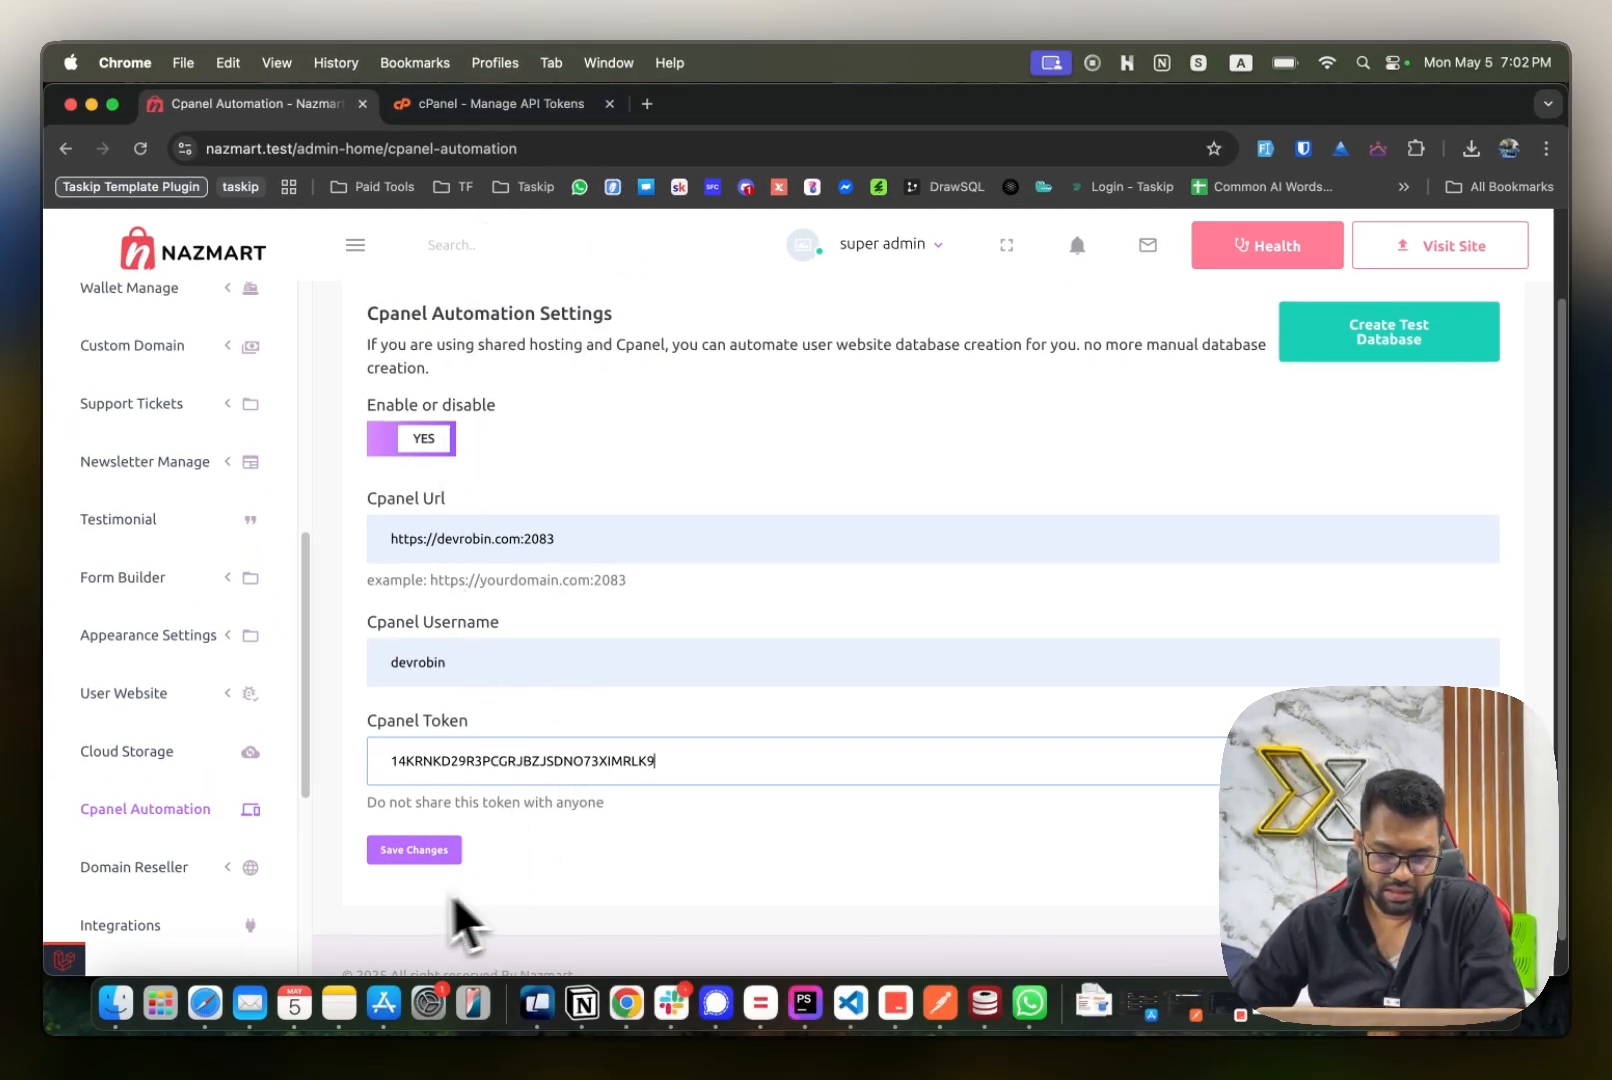
click(417, 855)
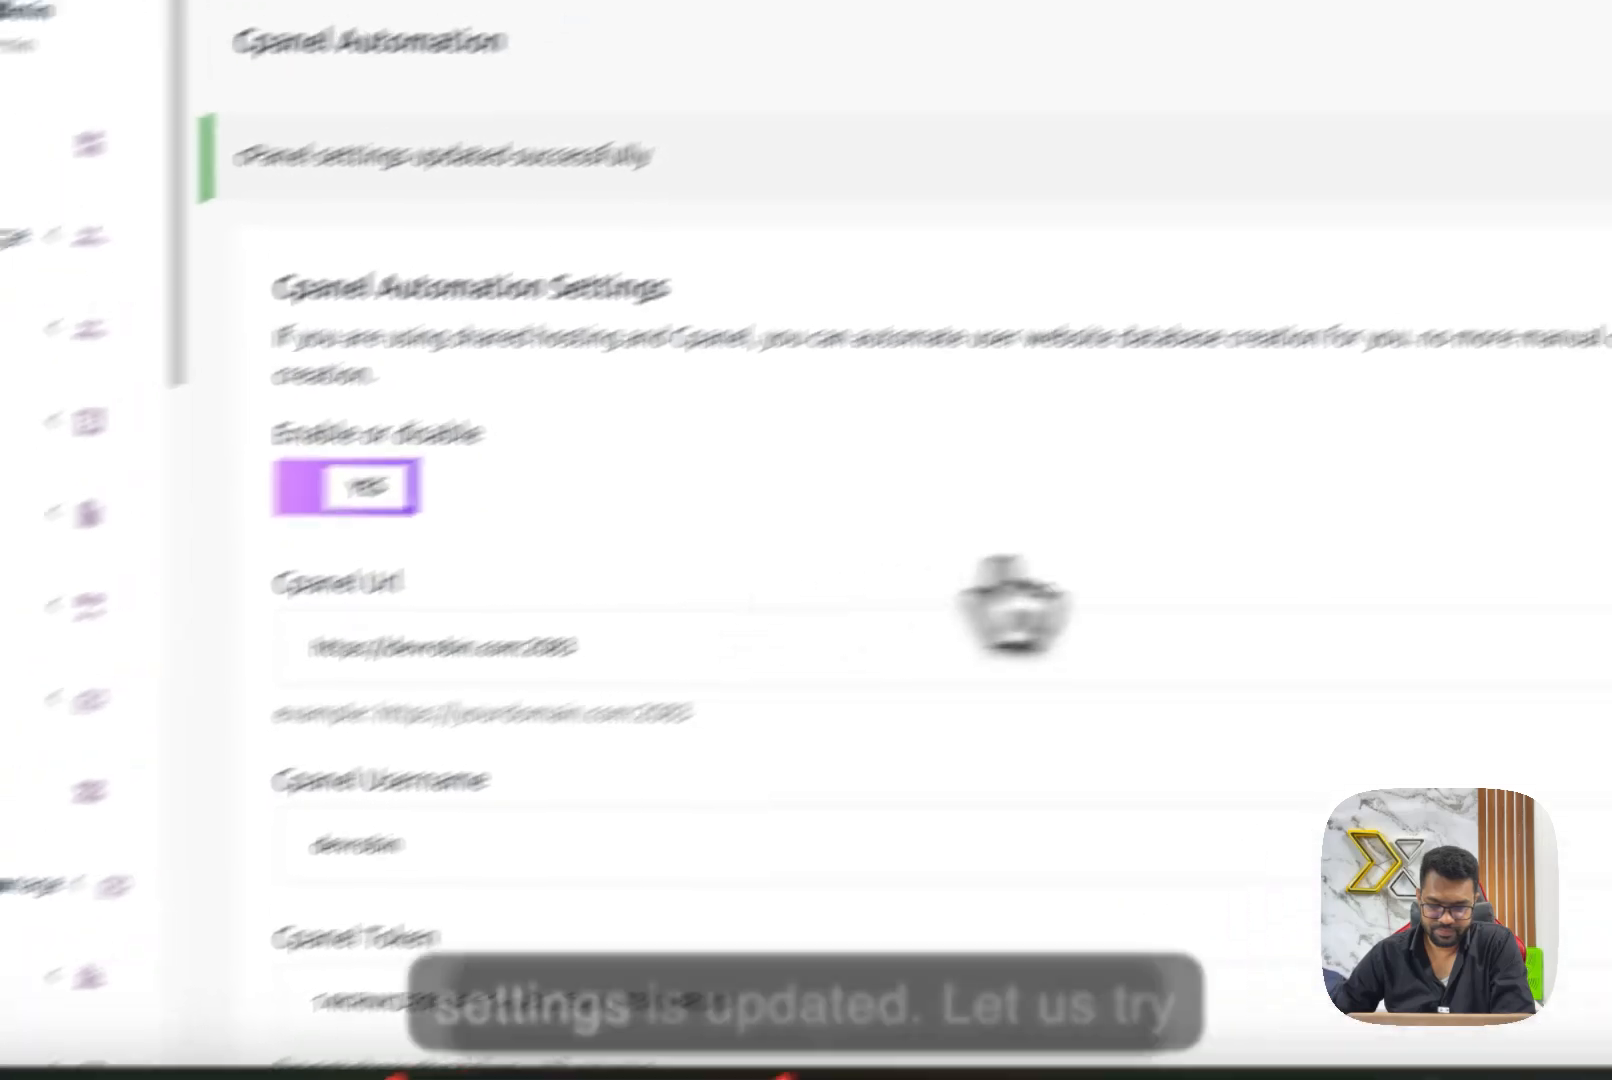
drag(234, 157, 739, 169)
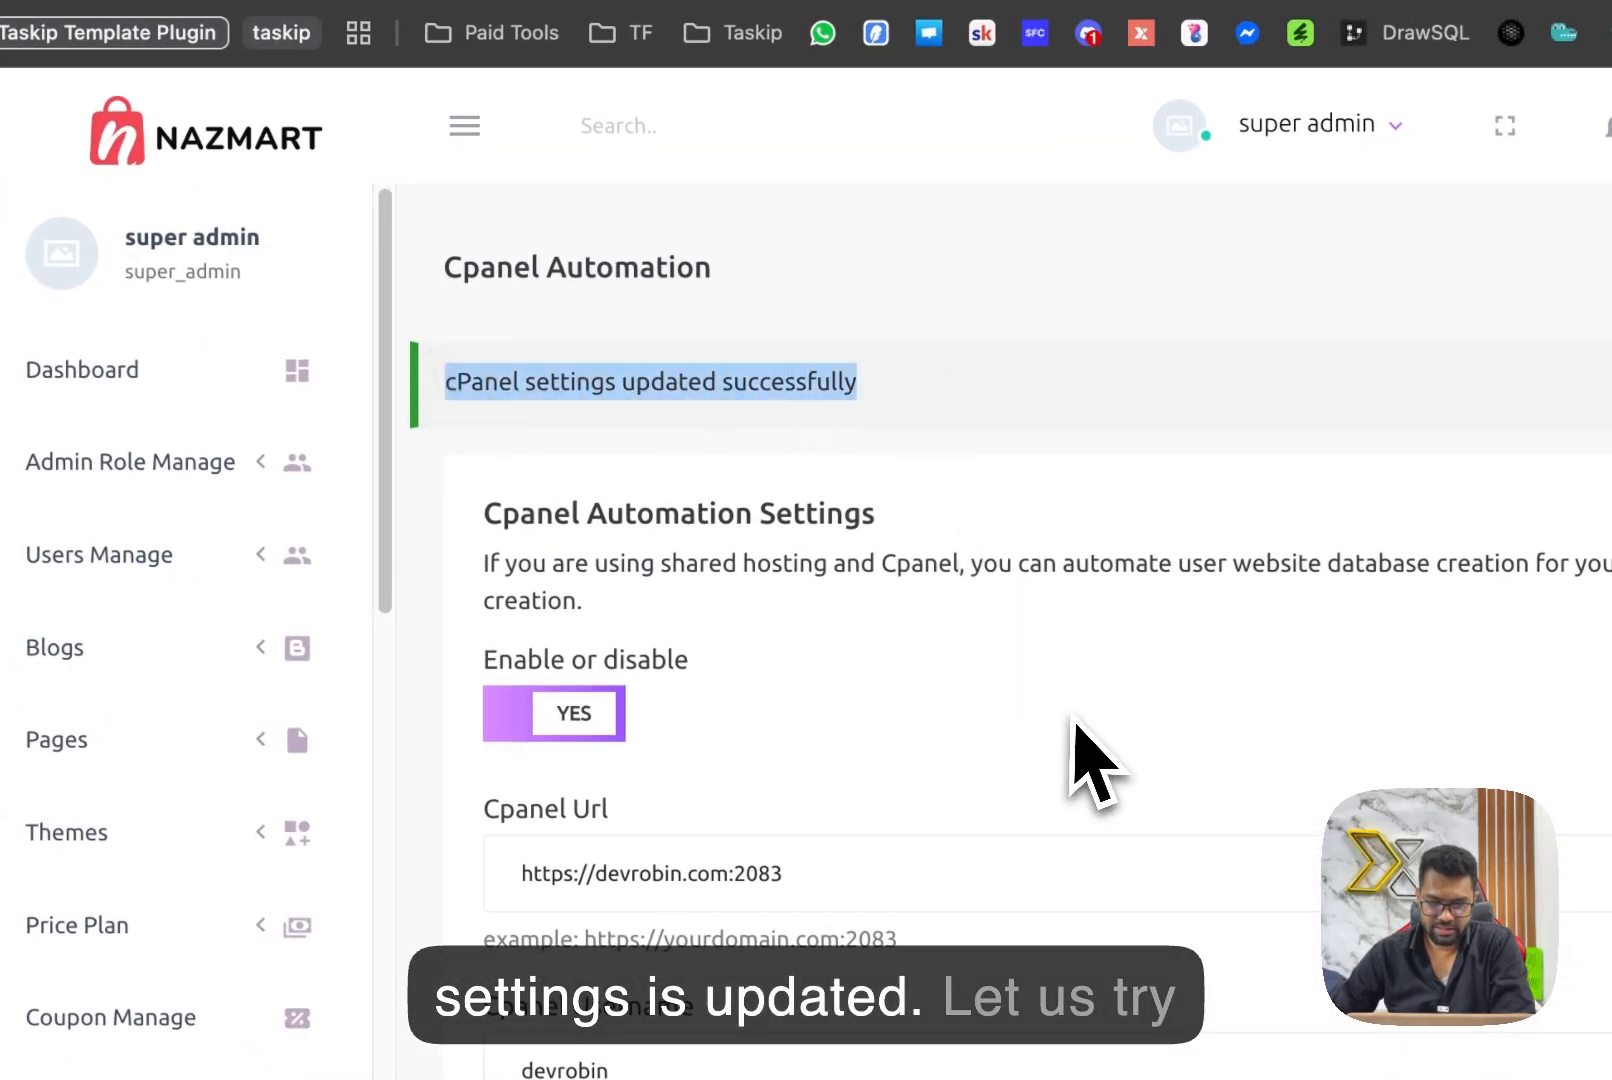
click(1076, 732)
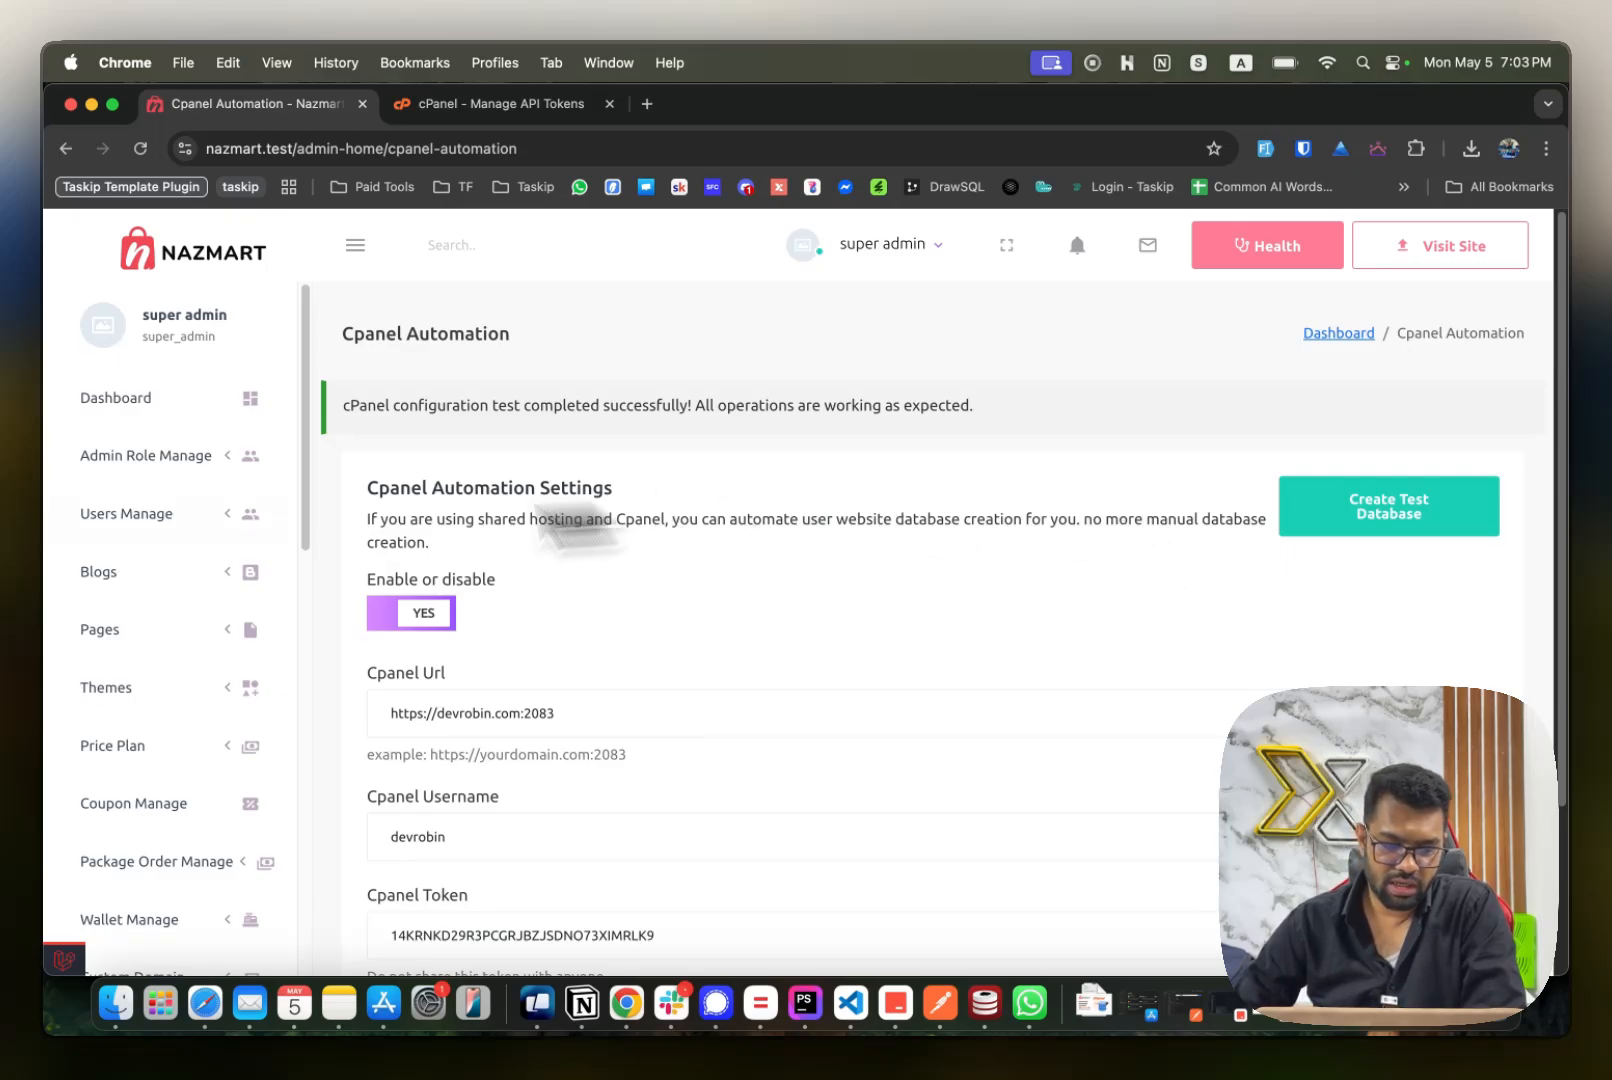
click(150, 514)
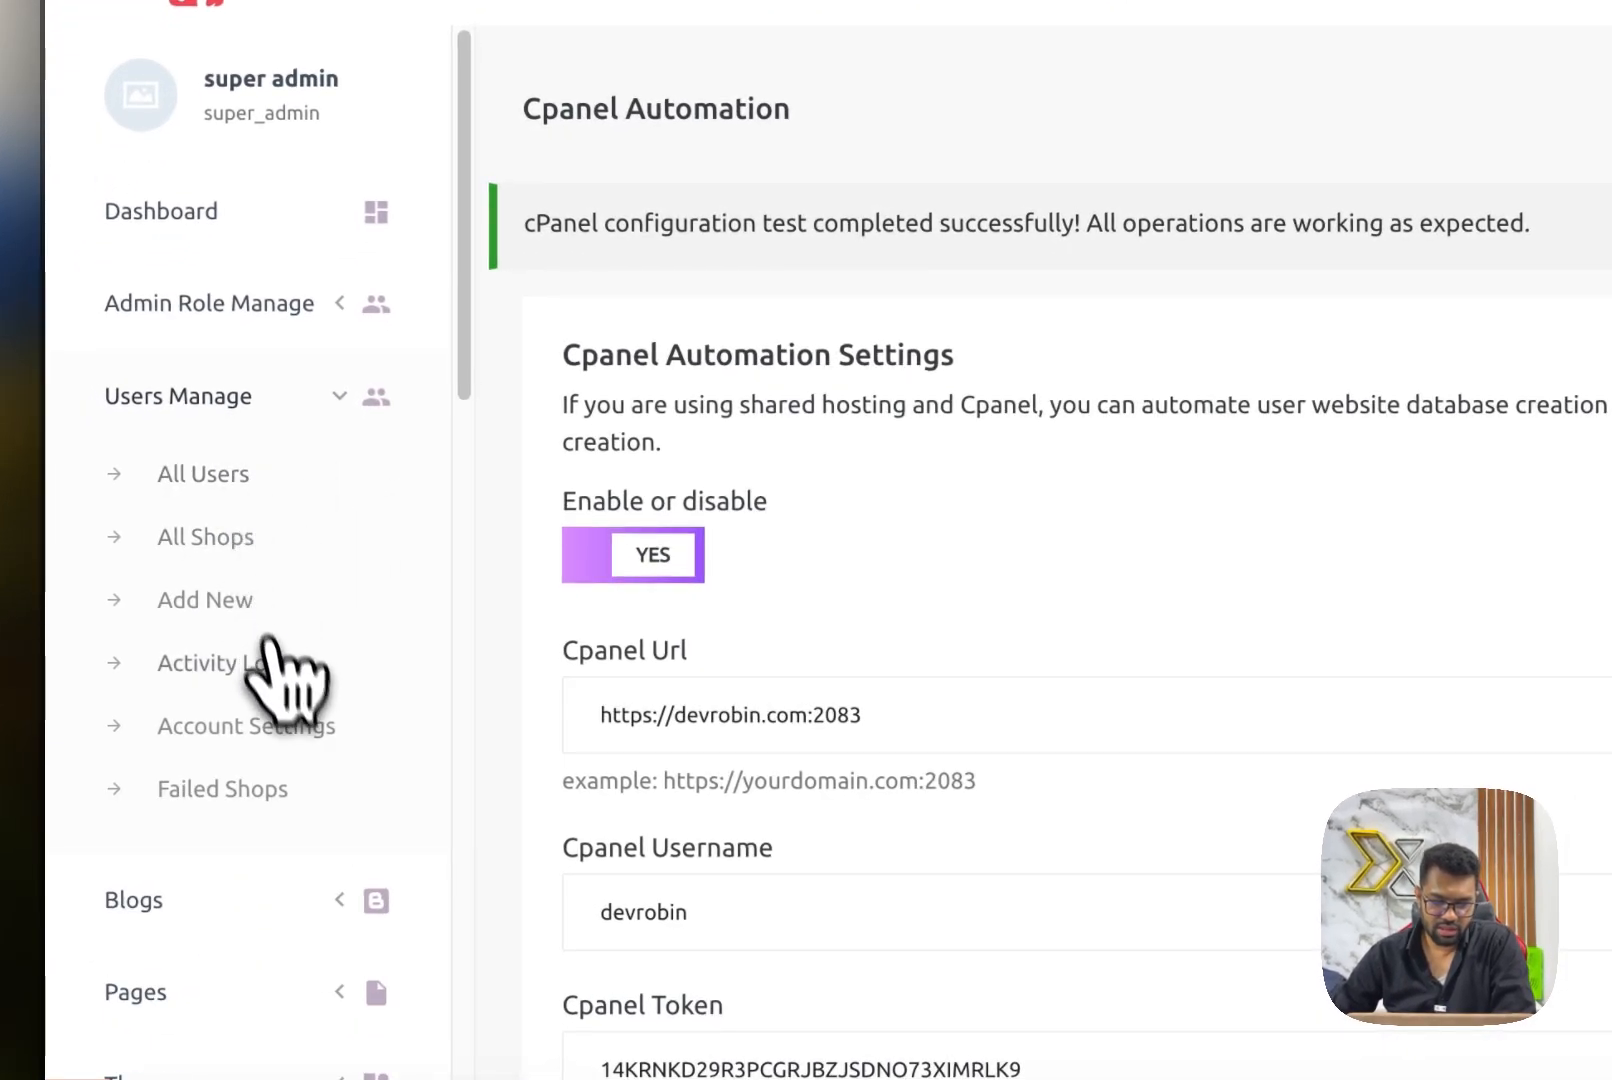
click(348, 418)
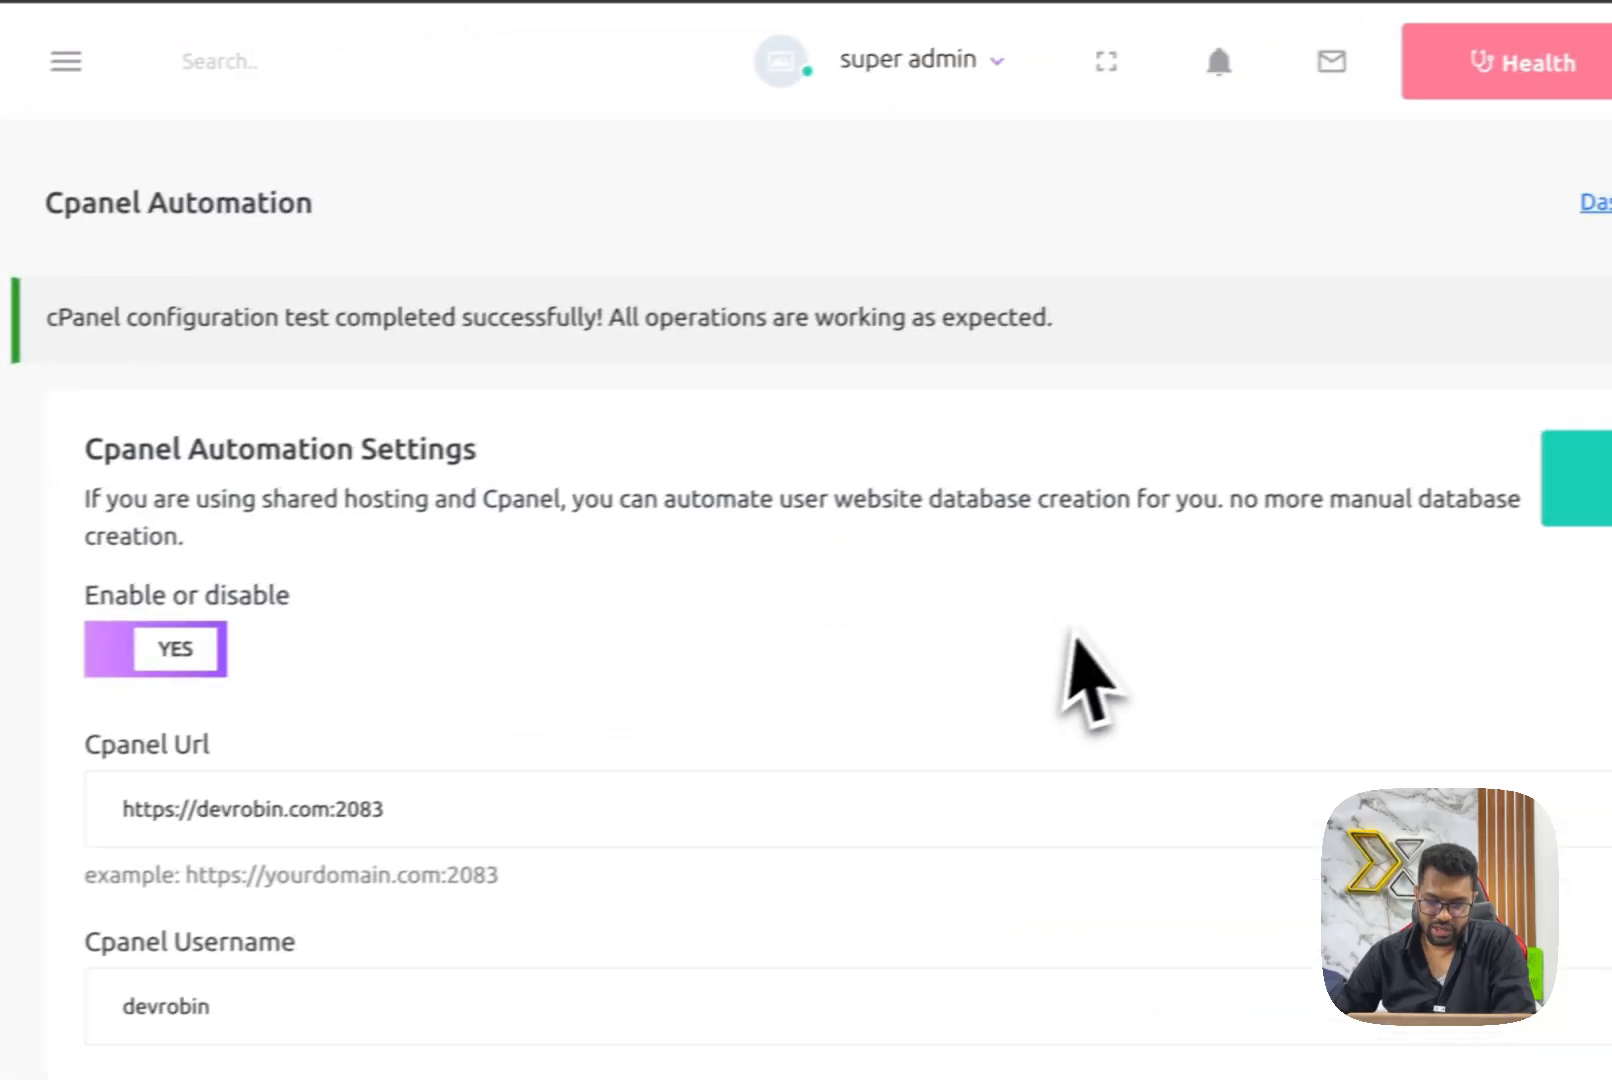